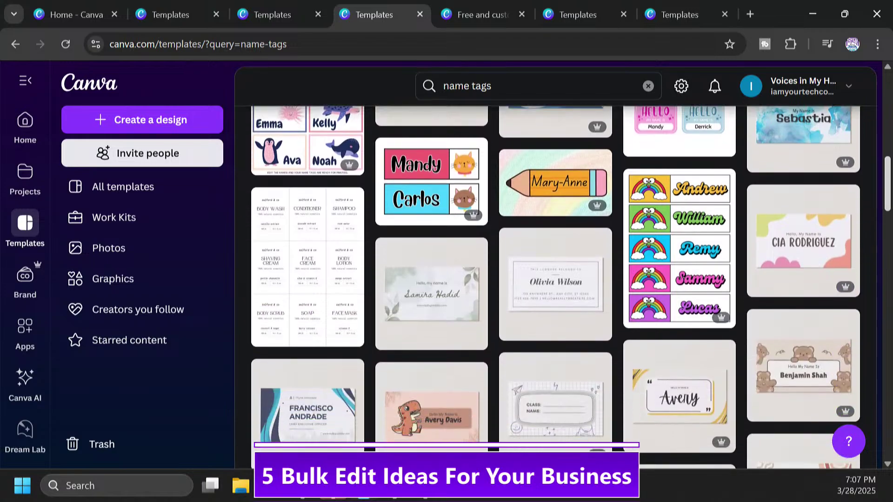
pyautogui.scroll(-3, 881, 235)
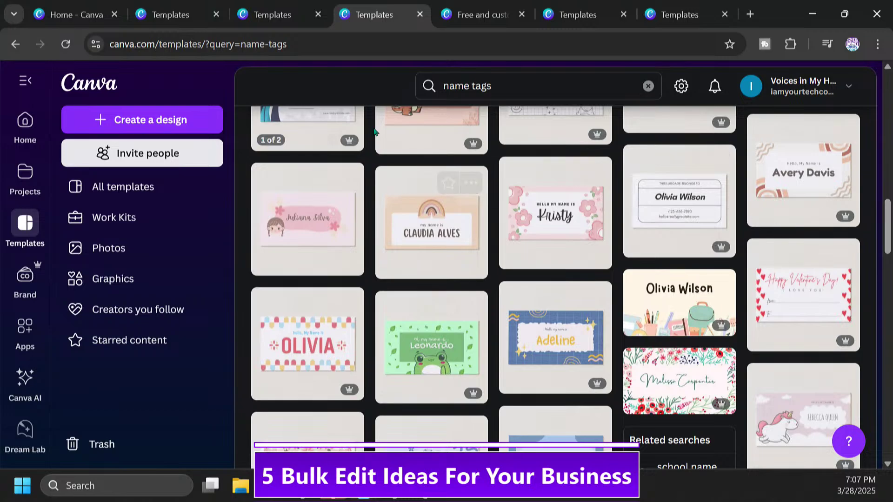
# Step: Scroll down the 'name tags' template results to reveal more name tag designs
pyautogui.moveTo(282, 10)
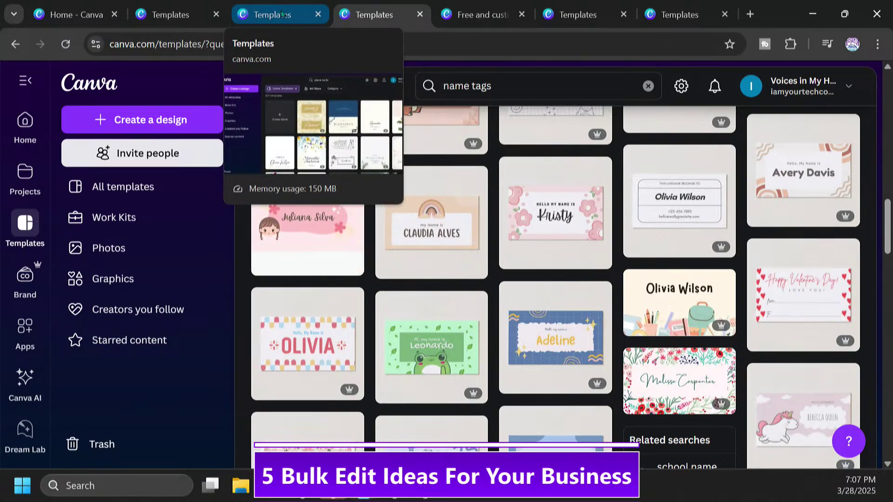
# Step: Open the Black and White Minimalist Event Rundown Flyer from the agenda results in the editor
pyautogui.click(489, 14)
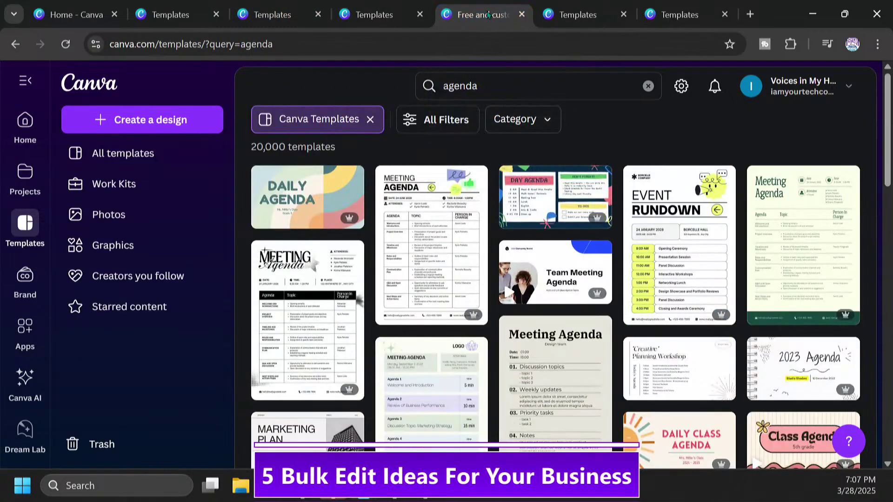
pyautogui.click(682, 247)
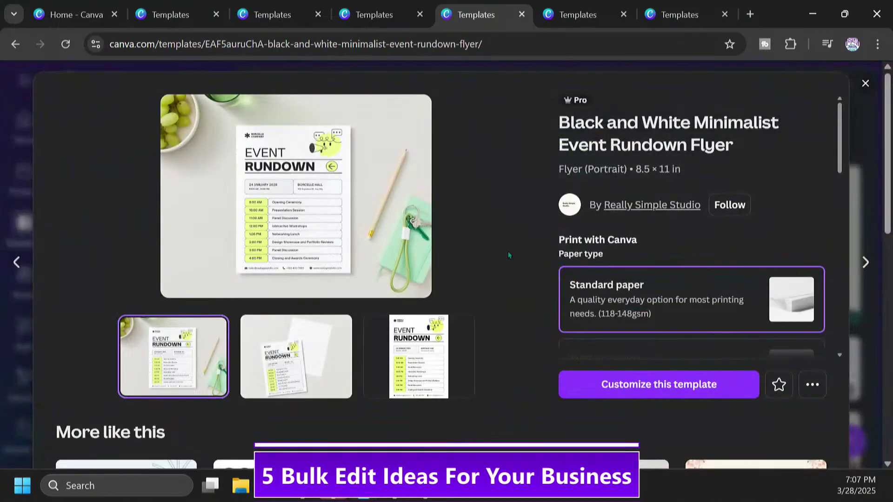
pyautogui.click(678, 384)
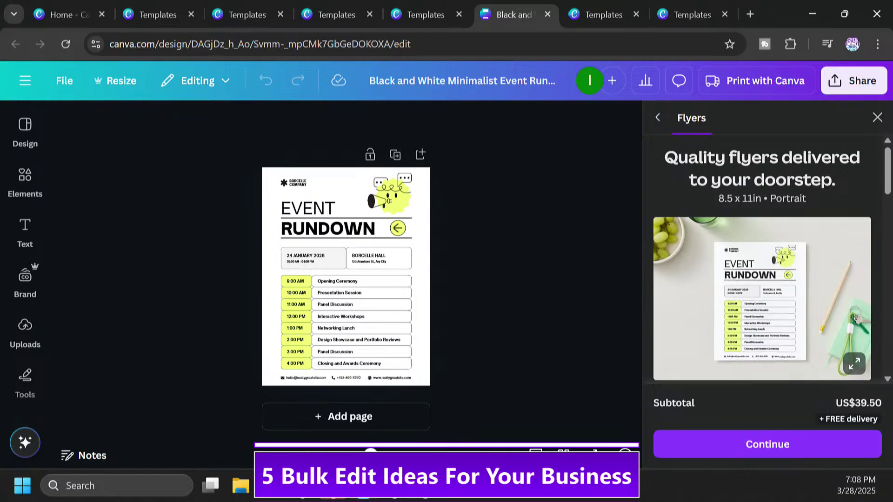
# Step: Browse the place card template results, then show the 18,324 certificate templates
pyautogui.click(329, 17)
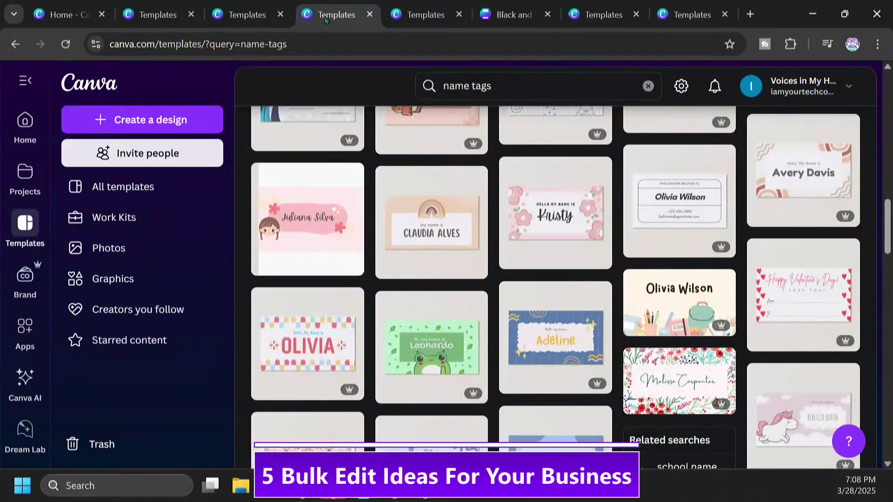
pyautogui.click(248, 17)
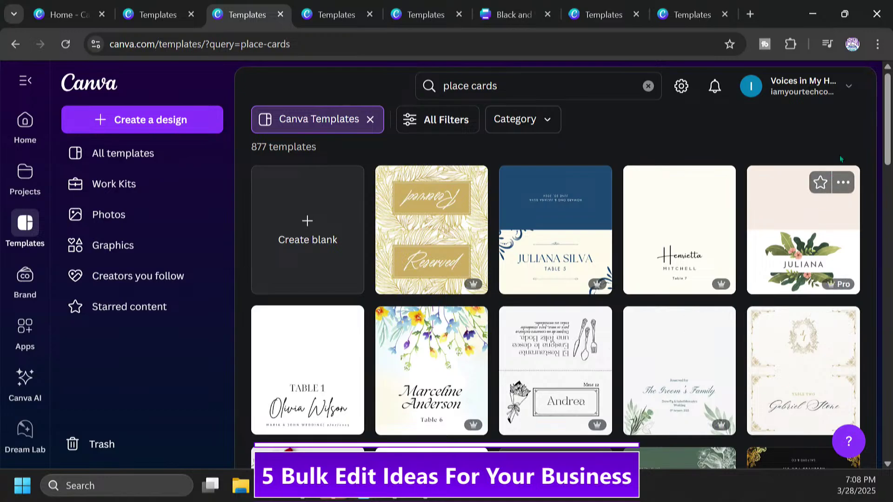
pyautogui.scroll(-2, 889, 123)
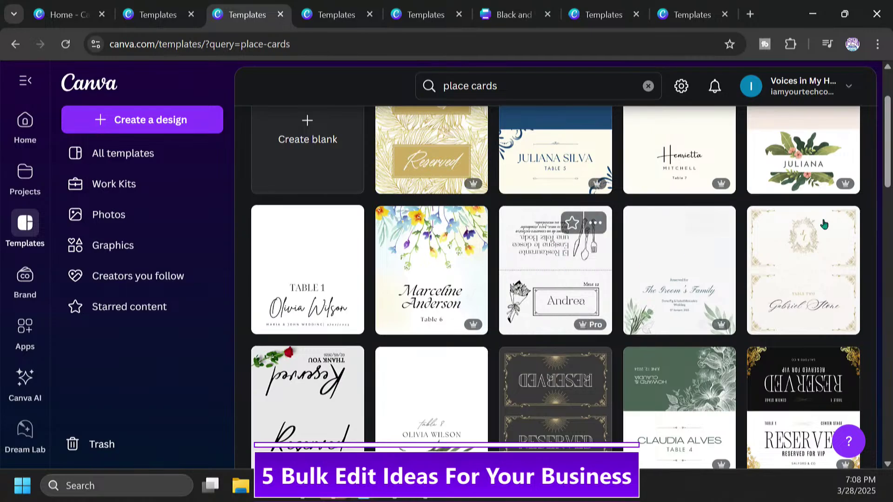
pyautogui.moveTo(889, 158); pyautogui.dragTo(889, 350)
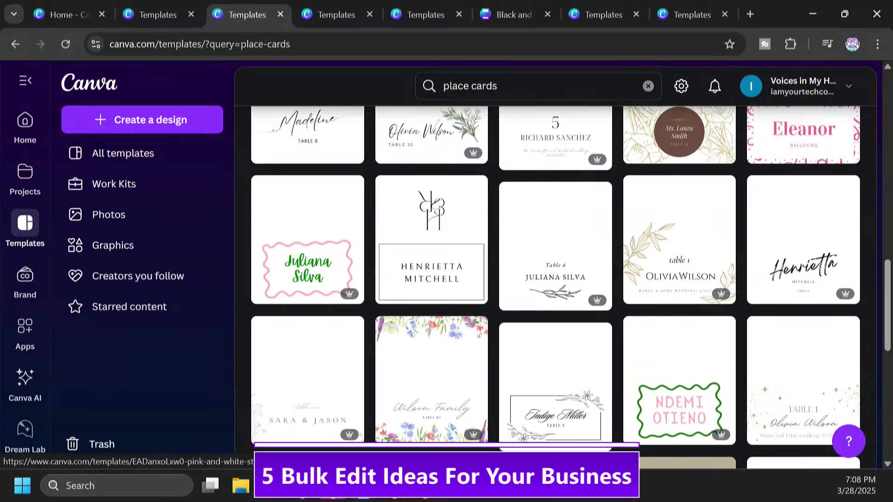
pyautogui.click(160, 18)
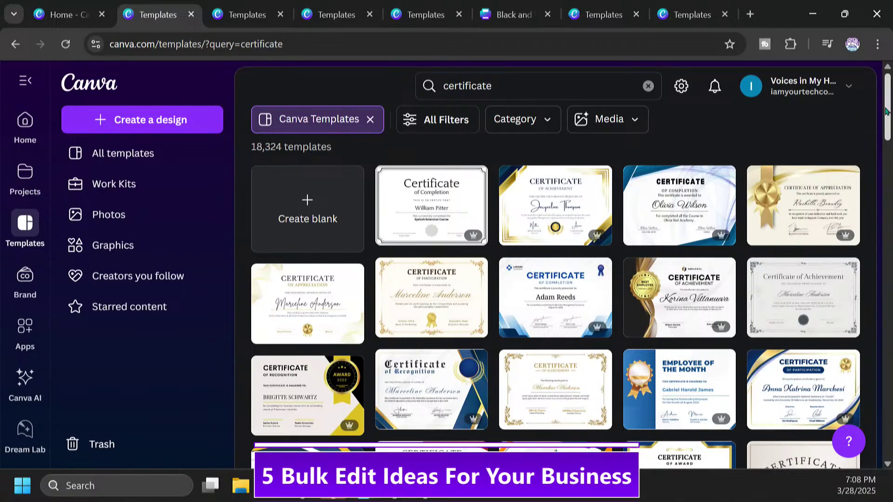
pyautogui.scroll(-2, 888, 108)
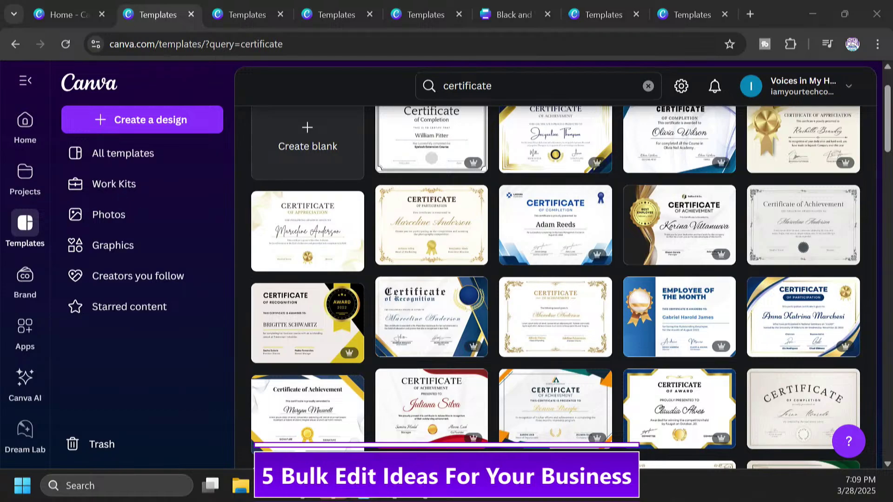
pyautogui.moveTo(256, 15)
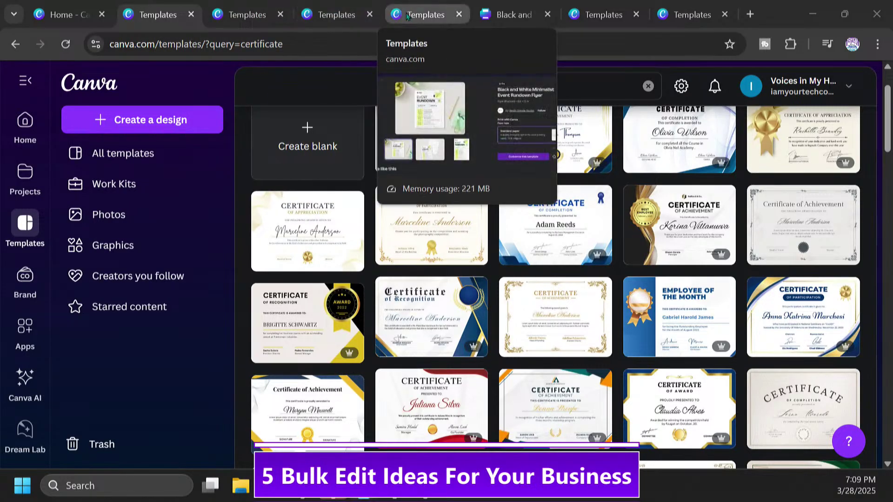
pyautogui.moveTo(510, 7)
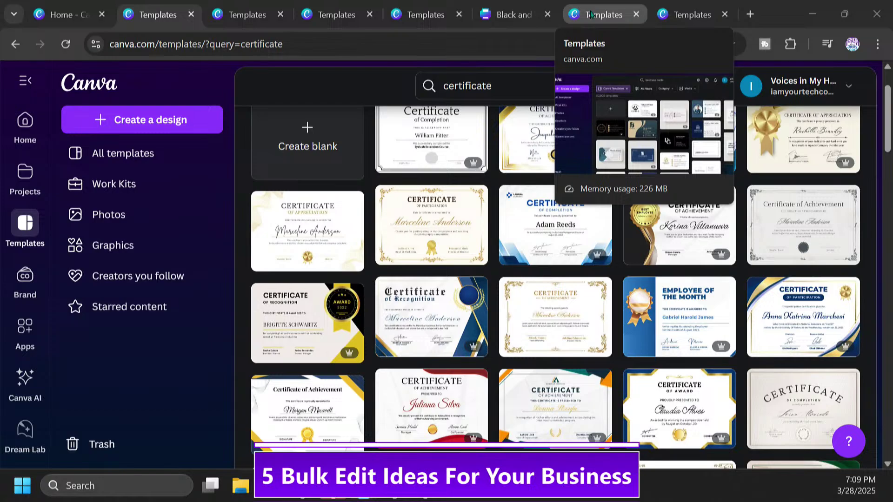
# Step: Show the 20,000 'business cards' templates and scroll down to more card designs
pyautogui.click(590, 15)
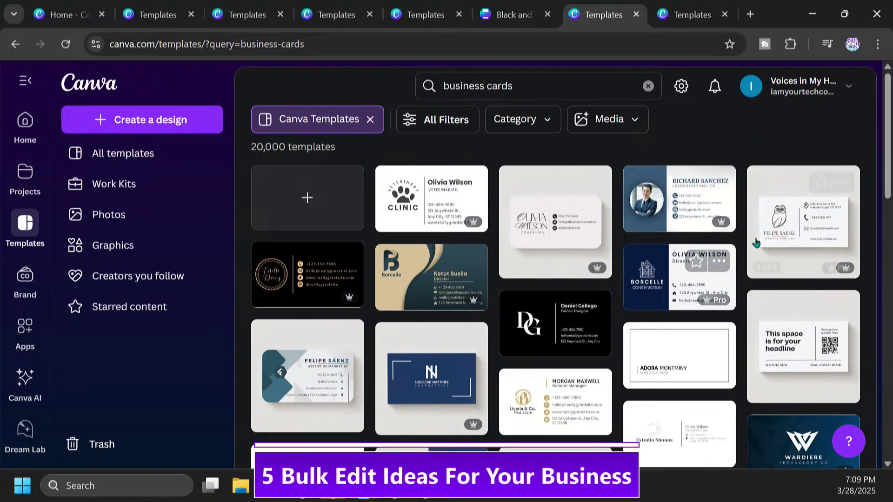
pyautogui.scroll(-3, 756, 242)
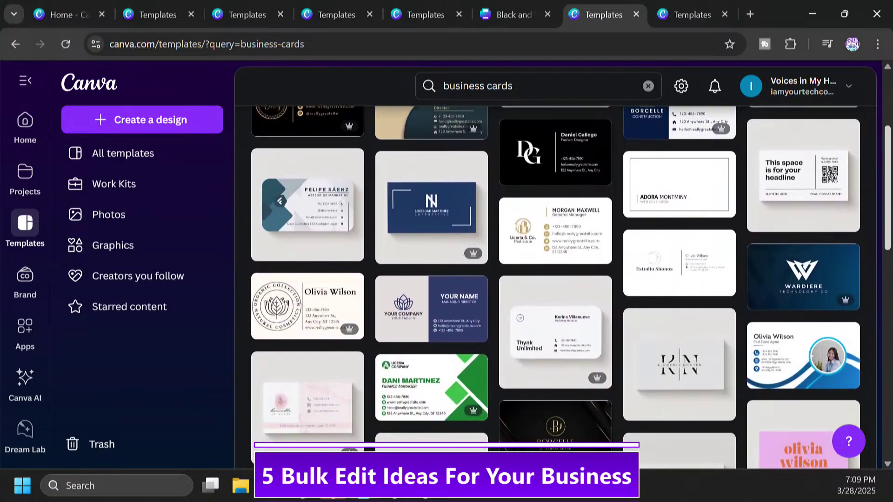
pyautogui.moveTo(888, 240); pyautogui.dragTo(888, 242)
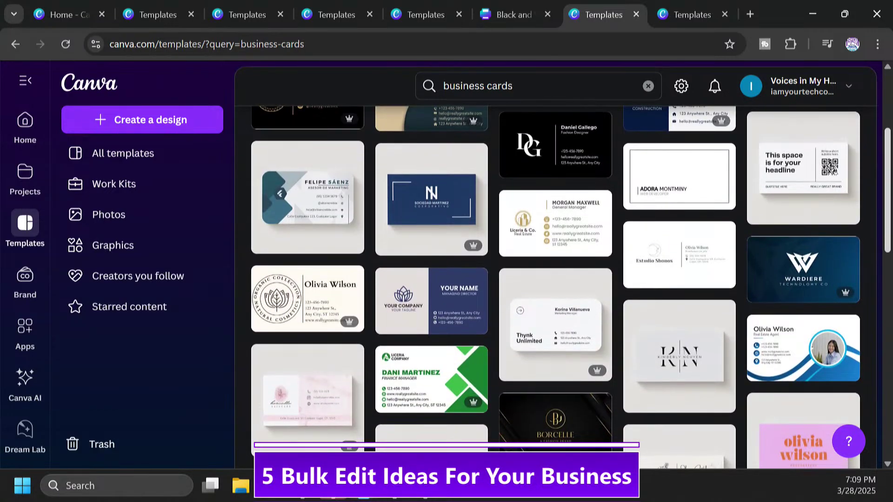
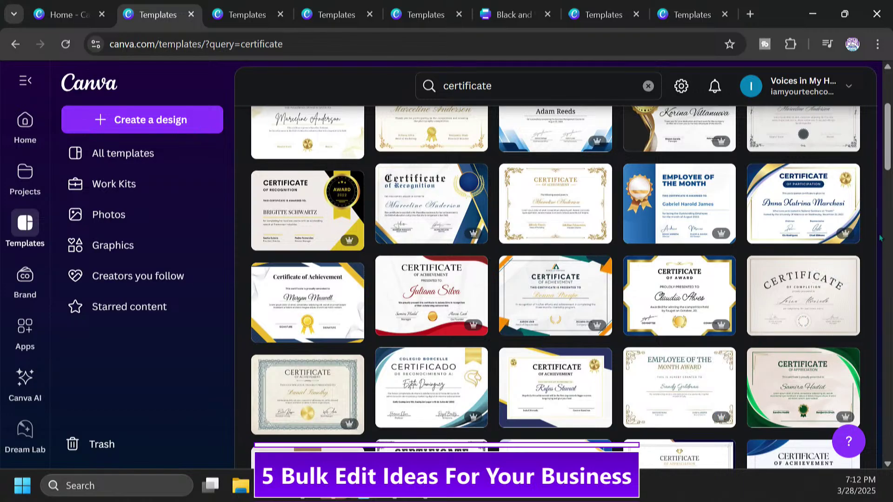
# Step: Scroll the certificate results and start customizing the Blue and White Completion Certificate template
pyautogui.scroll(-2, 883, 145)
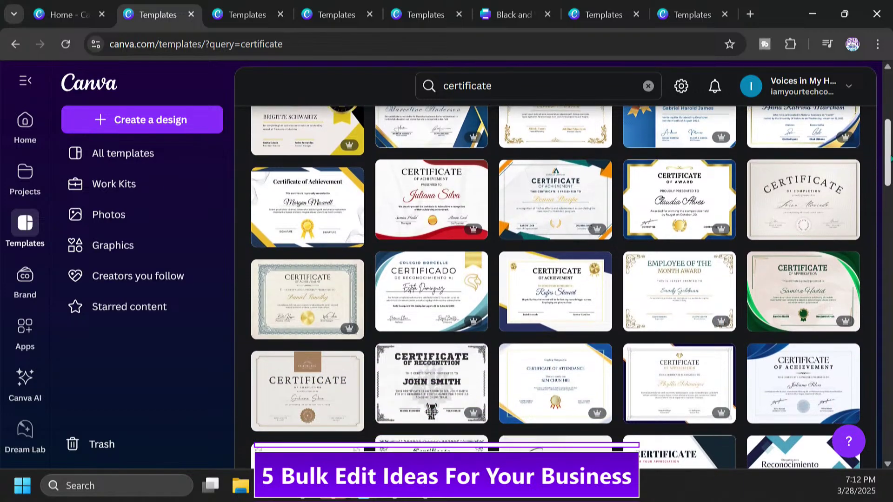
pyautogui.scroll(-1, 889, 162)
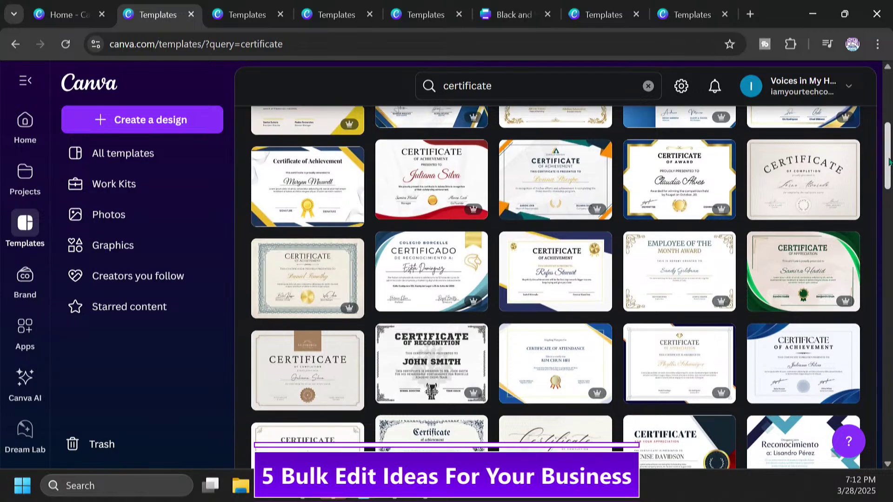
pyautogui.scroll(-2, 889, 162)
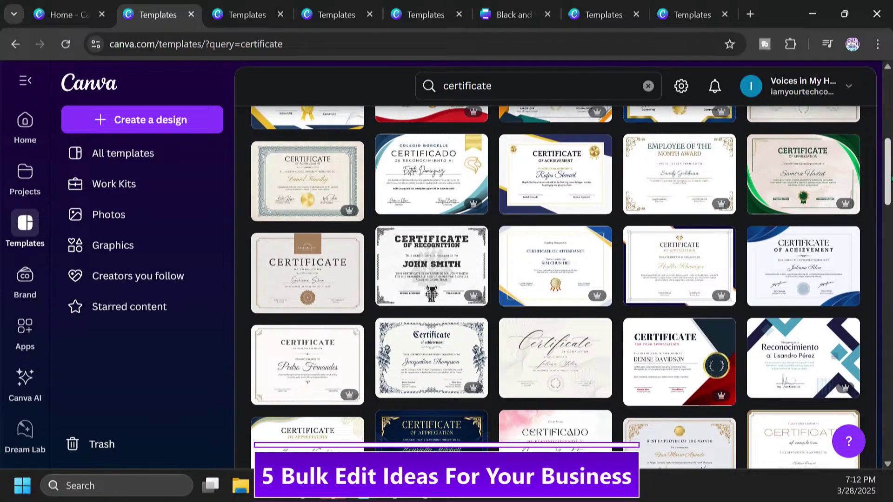
pyautogui.scroll(8, 876, 101)
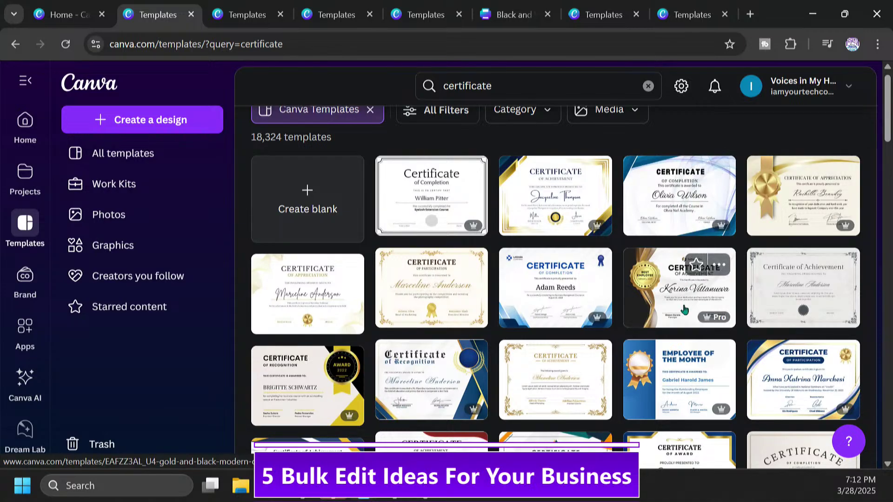
pyautogui.click(664, 214)
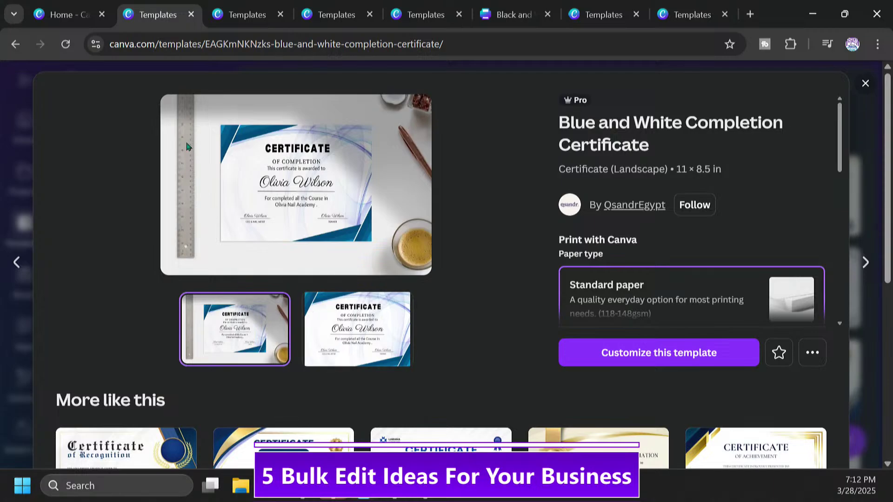
pyautogui.click(665, 360)
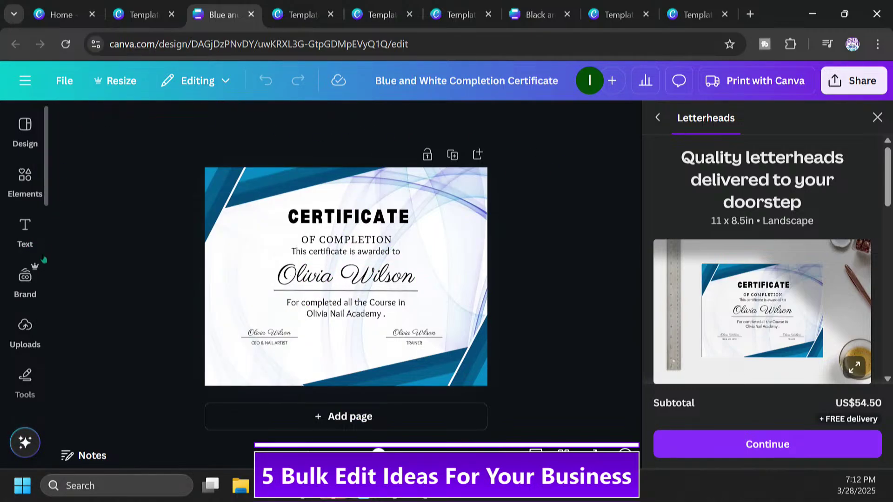
# Step: Scroll the editor's left sidebar toward the Brand panel entry
pyautogui.scroll(-1, 25, 354)
pyautogui.moveTo(25, 372)
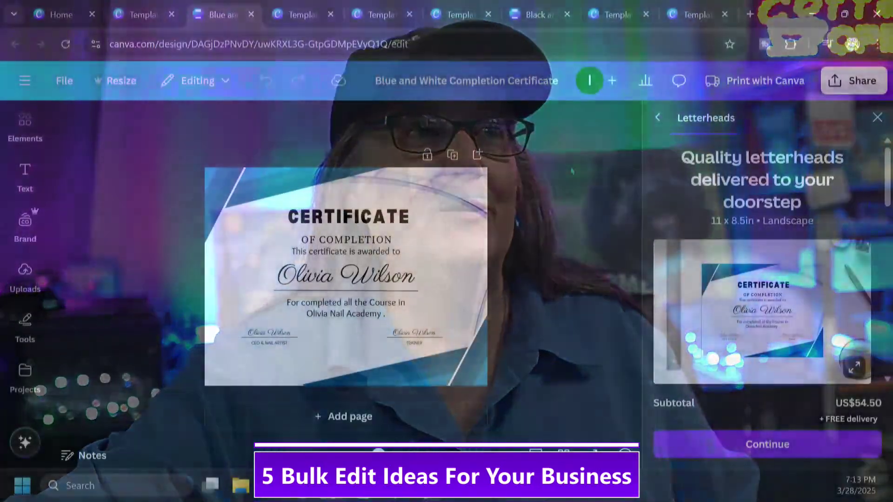
# Step: Browse the Brand, Projects, Draw and Text side panels
pyautogui.click(26, 222)
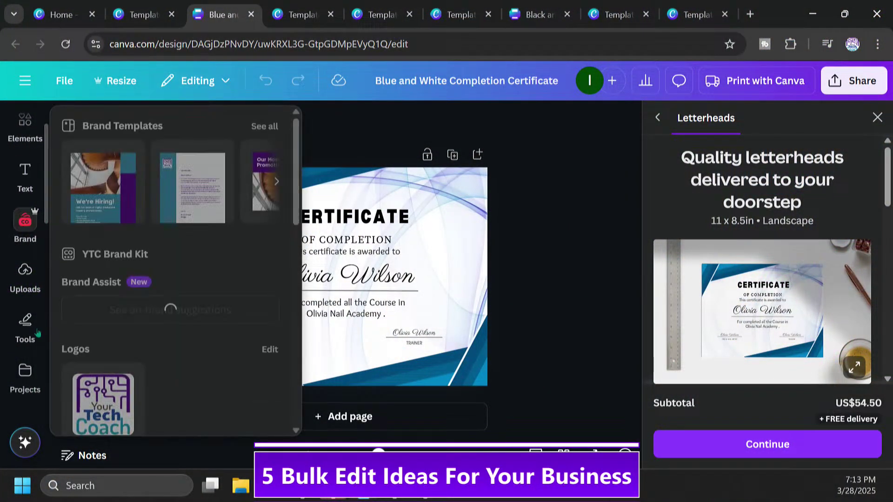
pyautogui.click(33, 379)
pyautogui.click(33, 335)
pyautogui.click(43, 168)
pyautogui.scroll(-4, 45, 163)
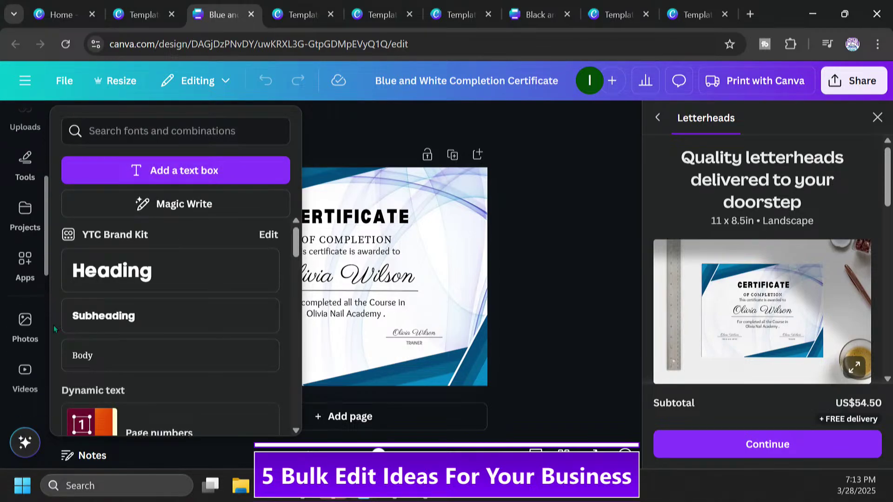
# Step: Launch Bulk create from the More from Canva section of Apps
pyautogui.click(26, 273)
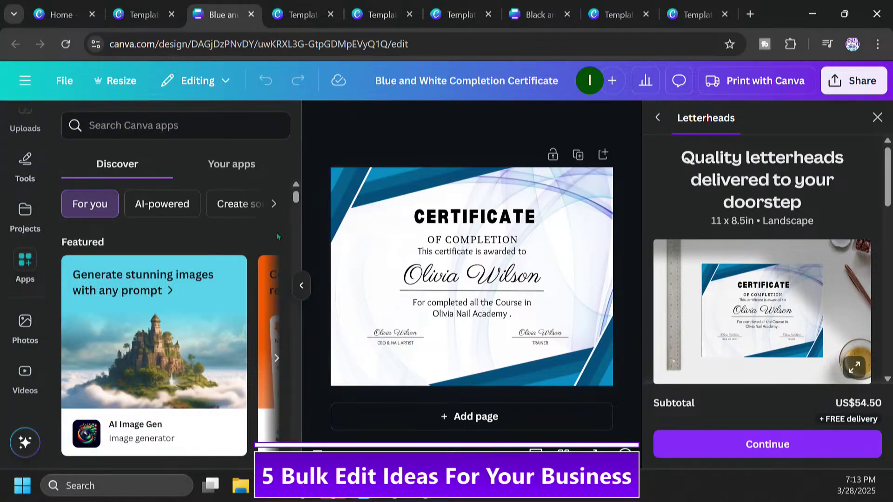
pyautogui.moveTo(295, 196); pyautogui.dragTo(292, 205)
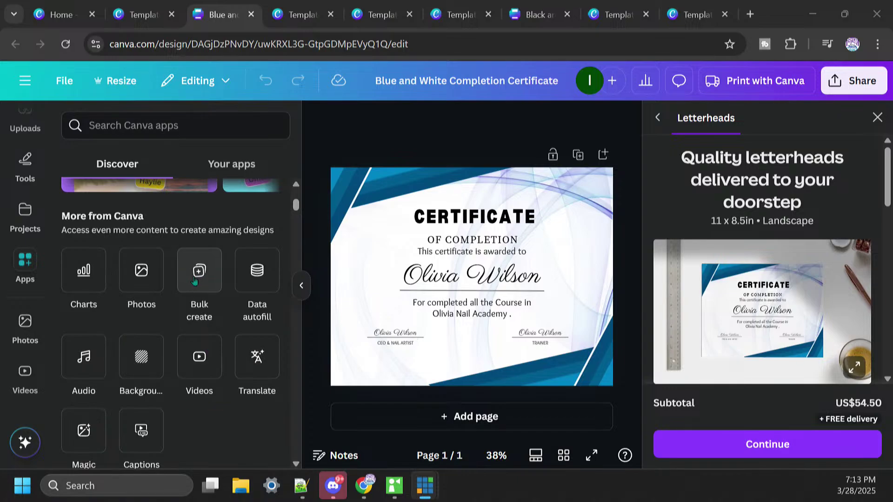
pyautogui.click(198, 274)
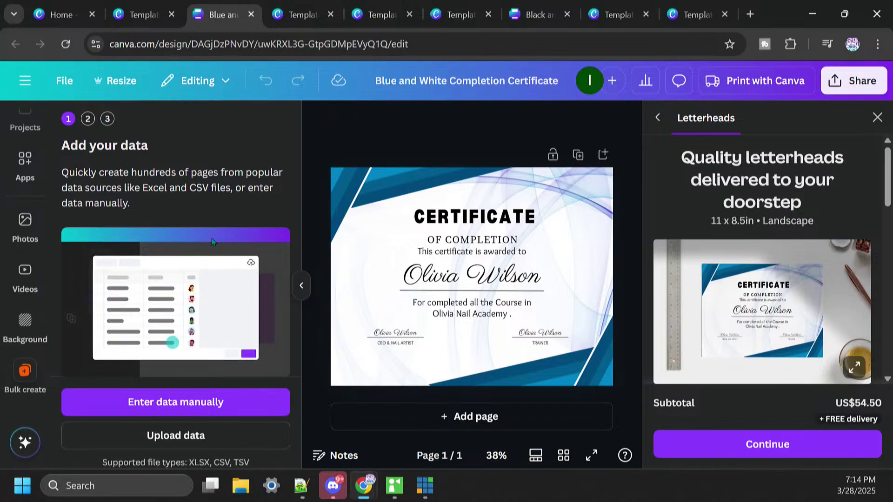
# Step: Choose manual data entry and delete the Email column from the data table
pyautogui.click(209, 405)
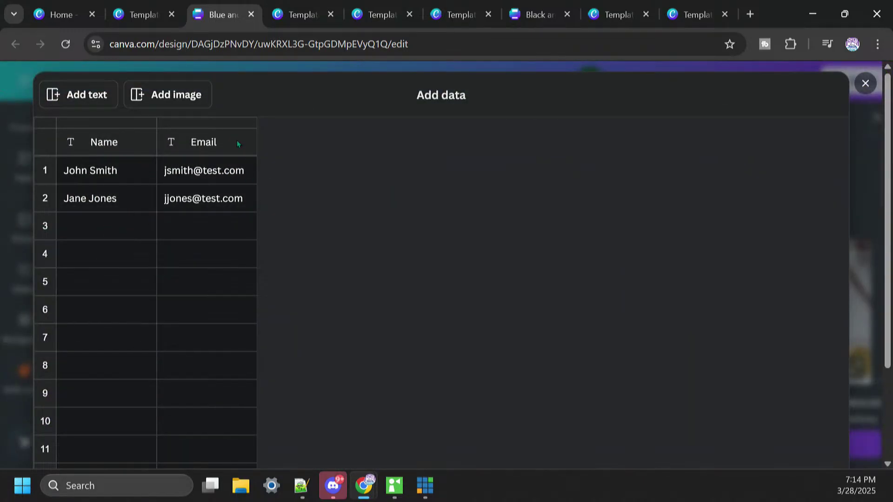
pyautogui.click(208, 175)
pyautogui.click(200, 146)
pyautogui.rightClick(219, 143)
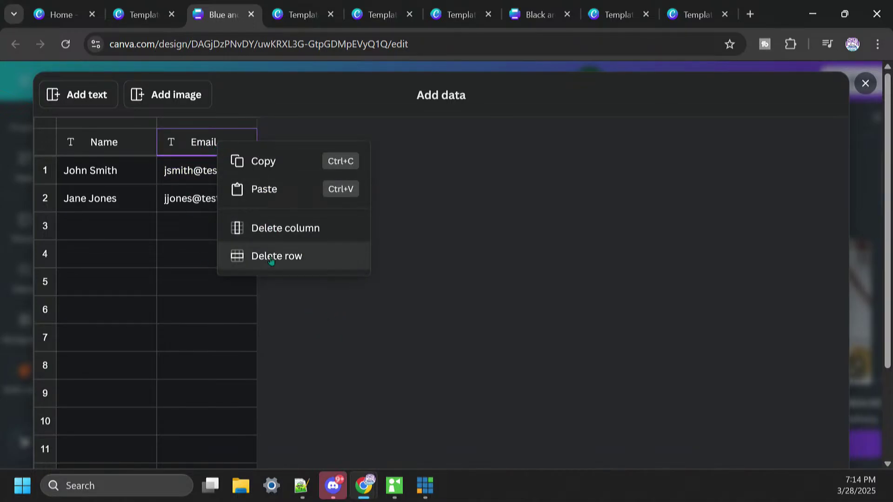
pyautogui.click(360, 346)
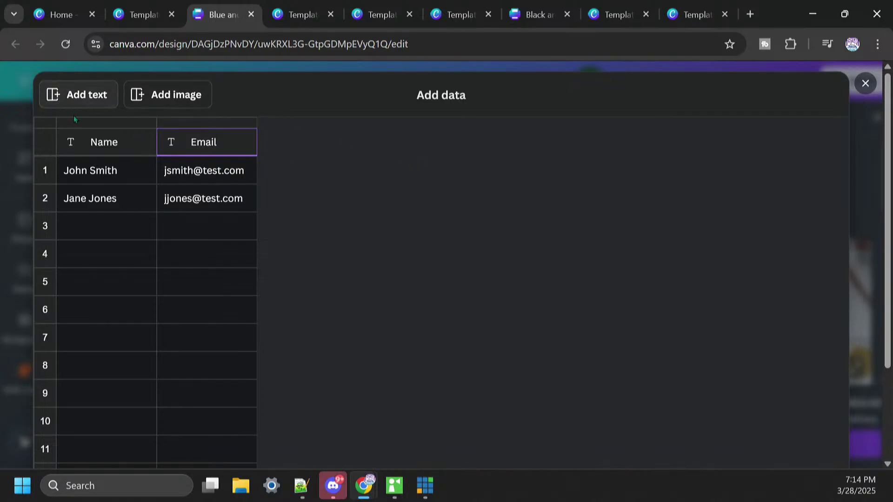
pyautogui.rightClick(194, 148)
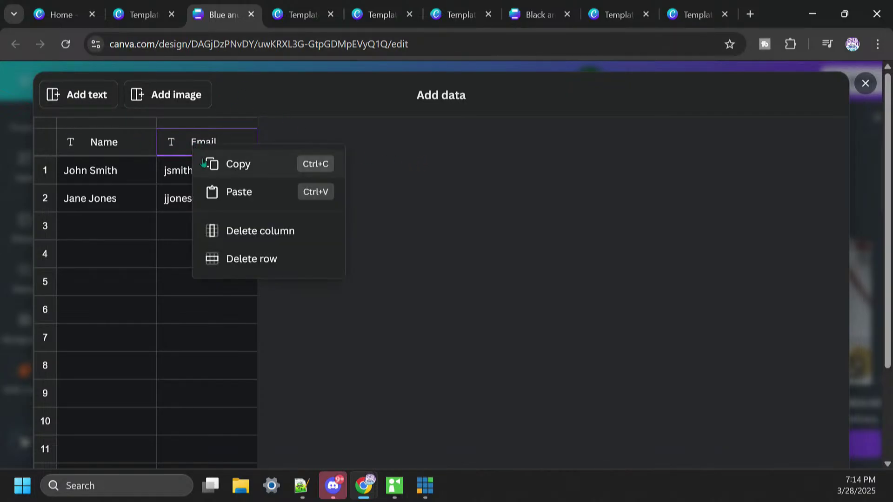
pyautogui.click(289, 234)
# Step: Clear the sample entries from the Name column
pyautogui.rightClick(106, 147)
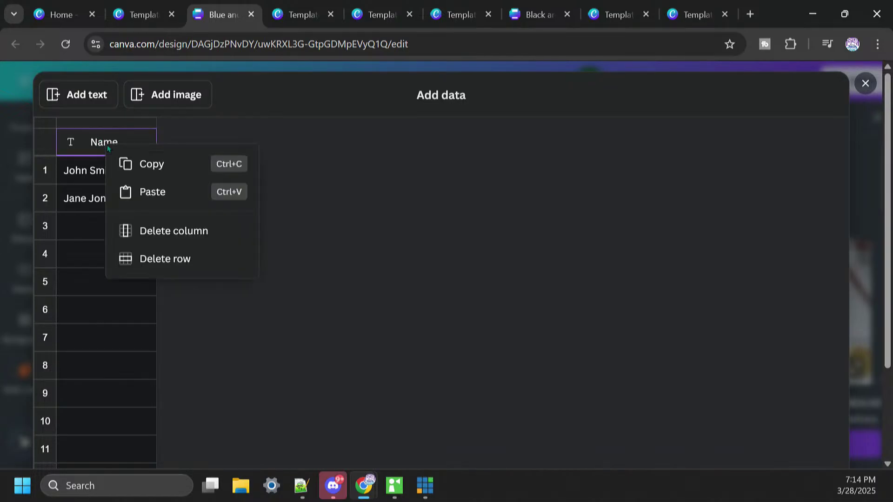
pyautogui.click(332, 175)
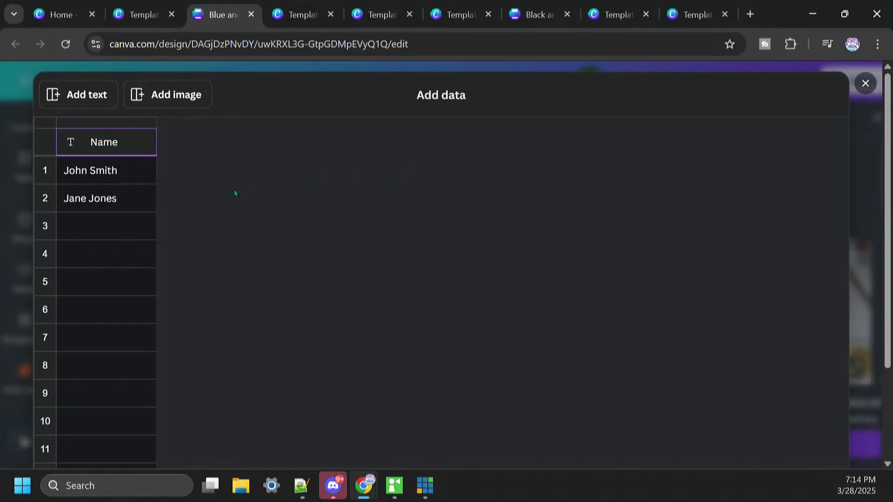
pyautogui.click(94, 171)
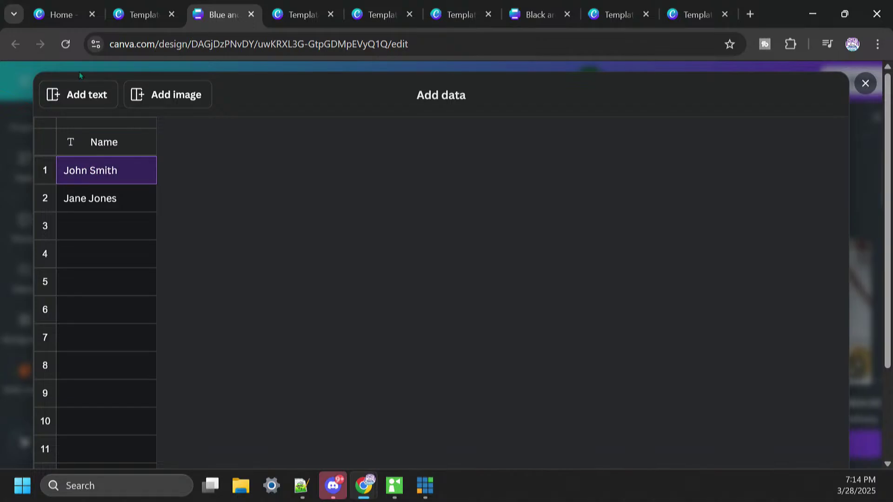
pyautogui.click(103, 199)
pyautogui.click(110, 173)
pyautogui.press('BackSpace')
# Step: Paste the twelve recipient names from Notepad++ into the Name column, one per row
pyautogui.click(111, 197)
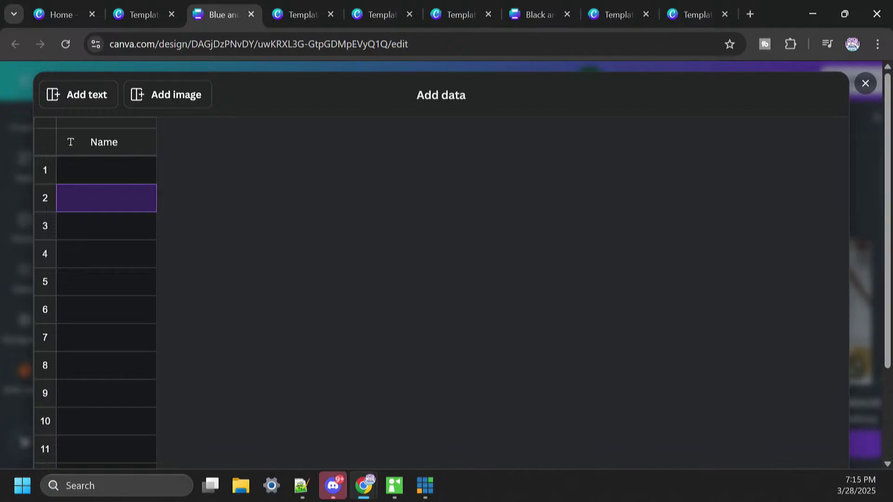
pyautogui.hotkey('alt', 'Tab')
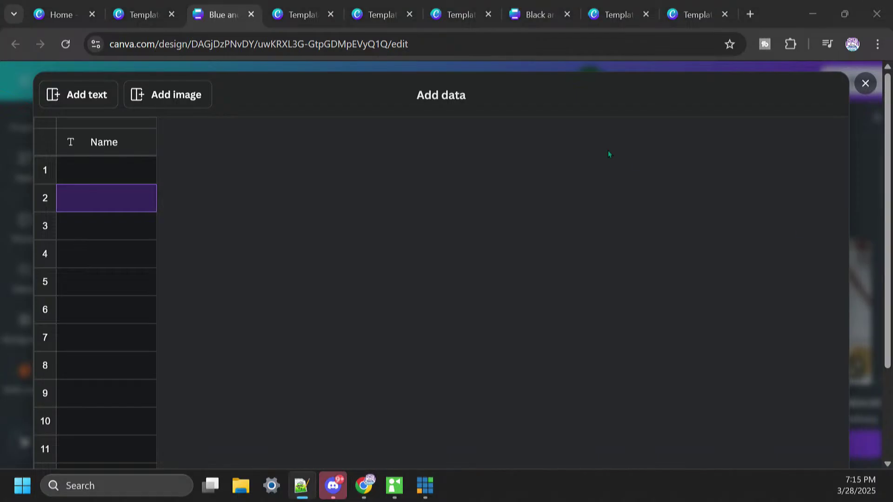
pyautogui.click(93, 173)
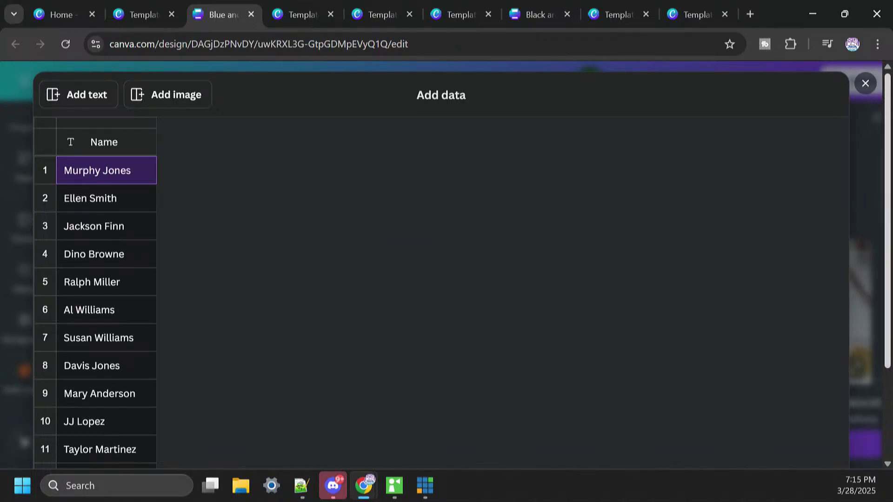
pyautogui.hotkey('alt', 'Tab')
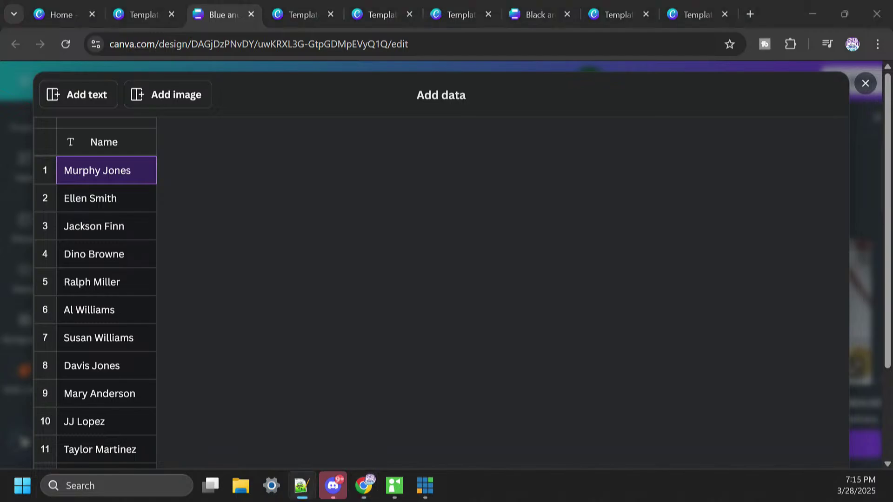
pyautogui.moveTo(512, 499); pyautogui.dragTo(892, 0)
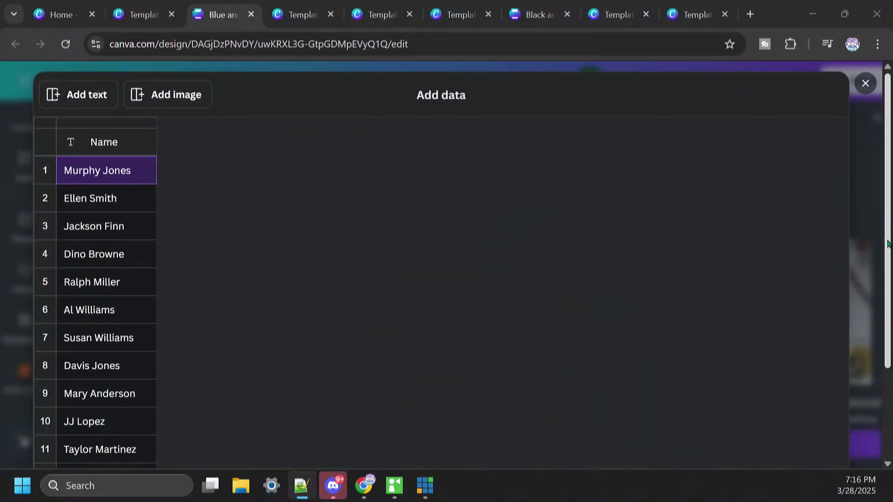
pyautogui.scroll(-3, 887, 243)
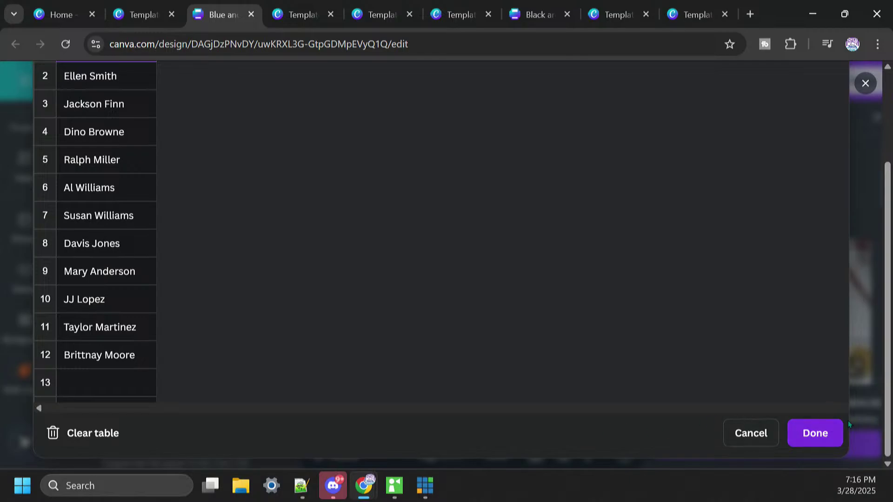
# Step: Confirm the names and connect the certificate's recipient-name text to the Name data field
pyautogui.click(815, 433)
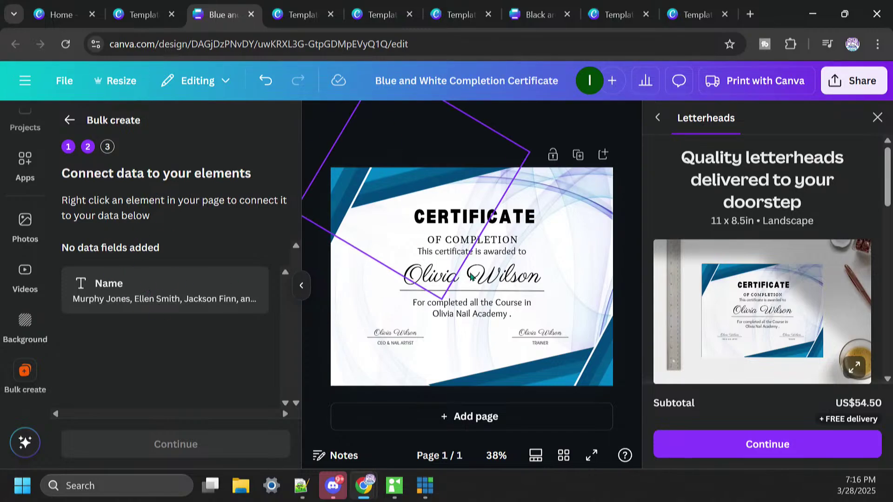
pyautogui.click(877, 117)
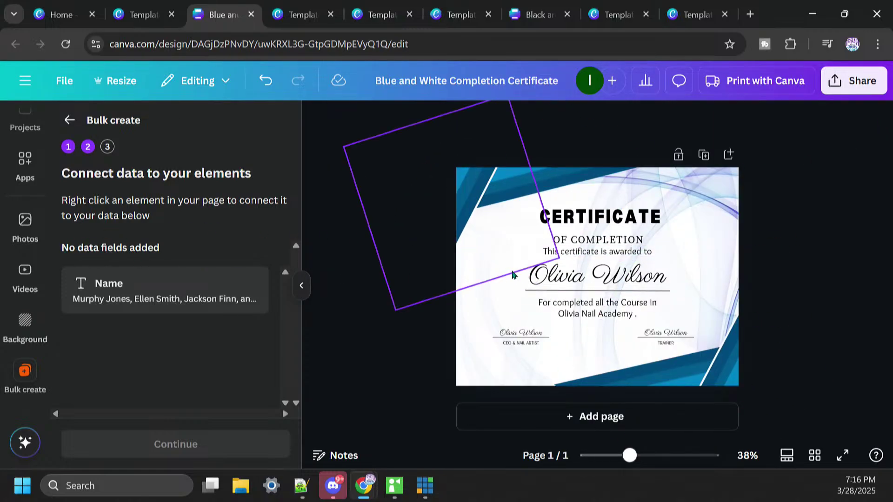
pyautogui.click(618, 282)
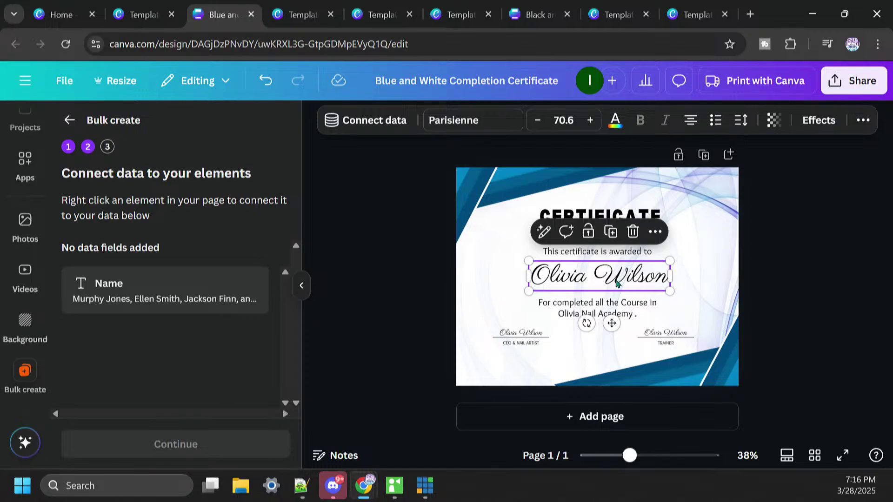
pyautogui.click(656, 235)
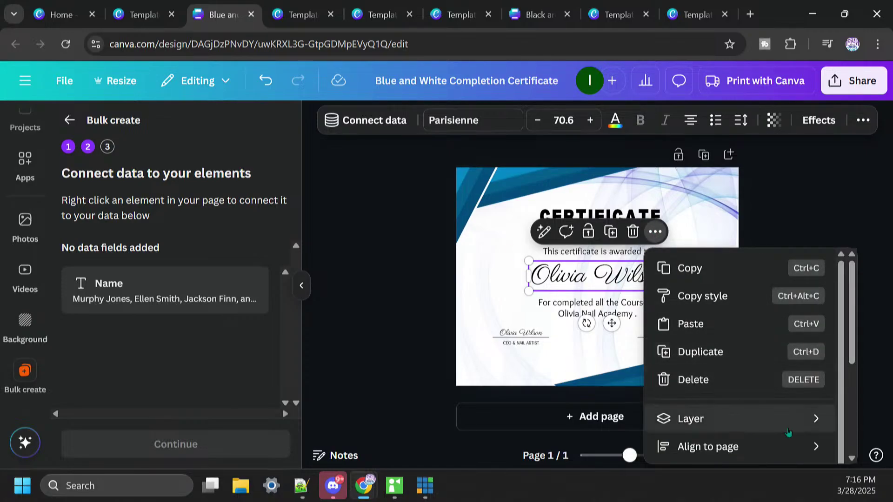
pyautogui.scroll(-1, 840, 362)
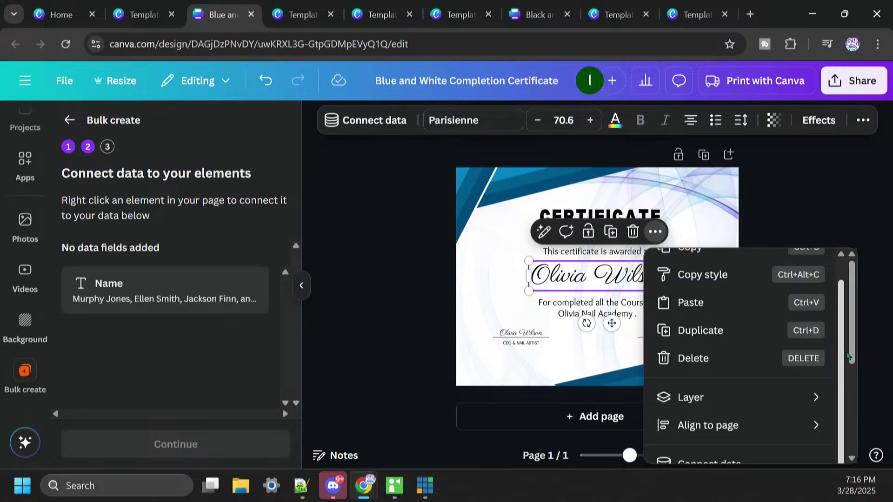
pyautogui.scroll(-4, 852, 353)
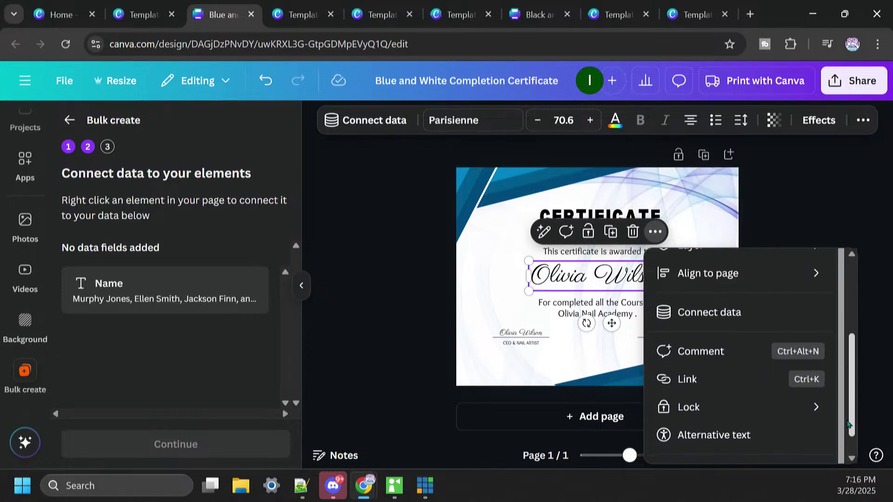
pyautogui.click(717, 312)
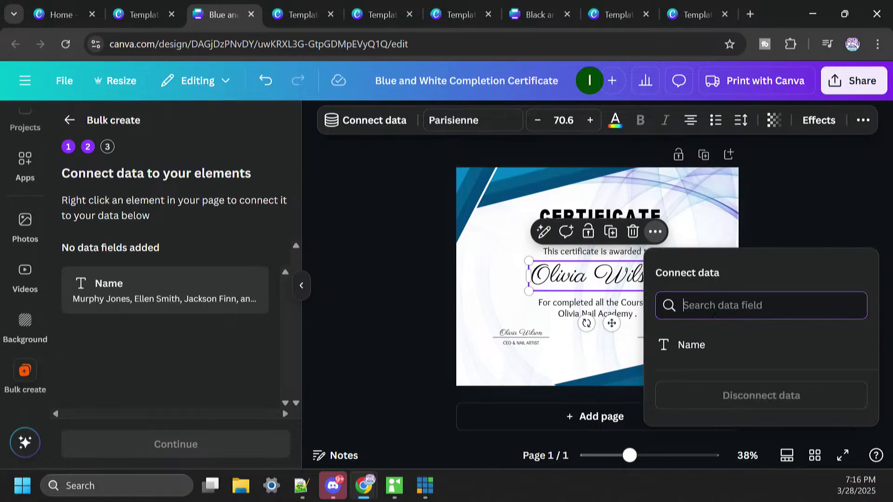
pyautogui.click(695, 347)
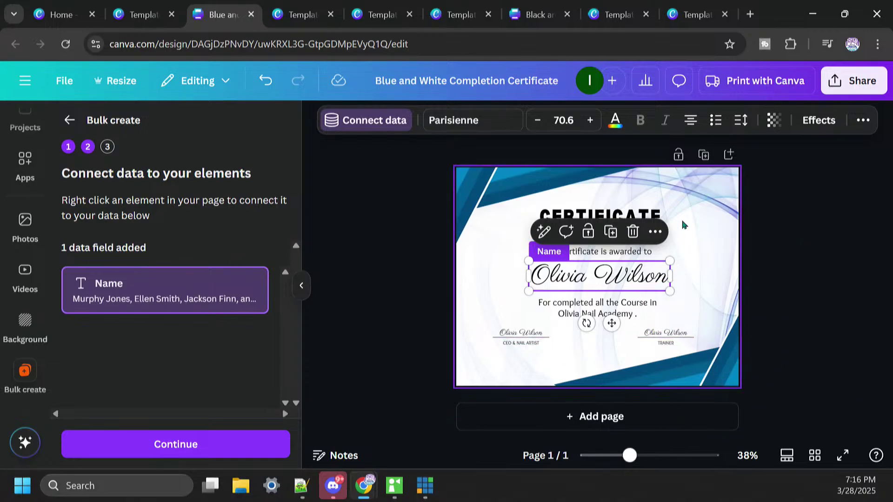
pyautogui.click(696, 200)
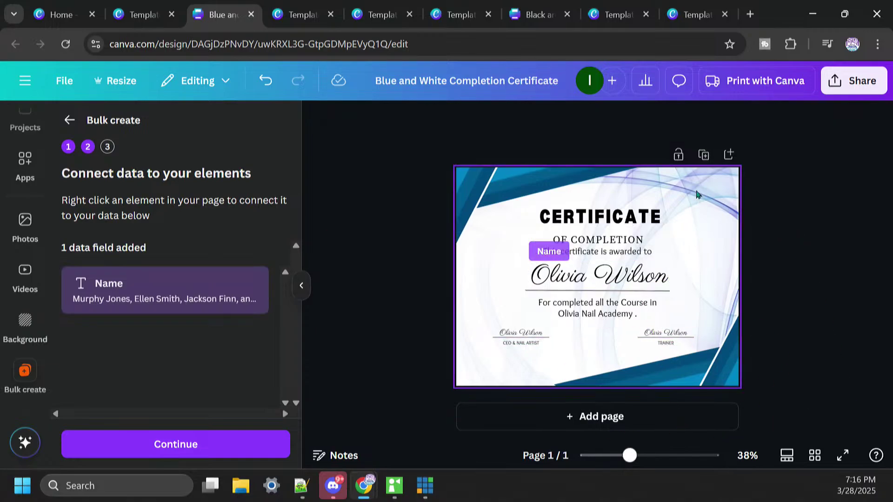
# Step: Replace the heading CERTIFICATE with AWARD, centre it and narrow its text box
pyautogui.click(628, 218)
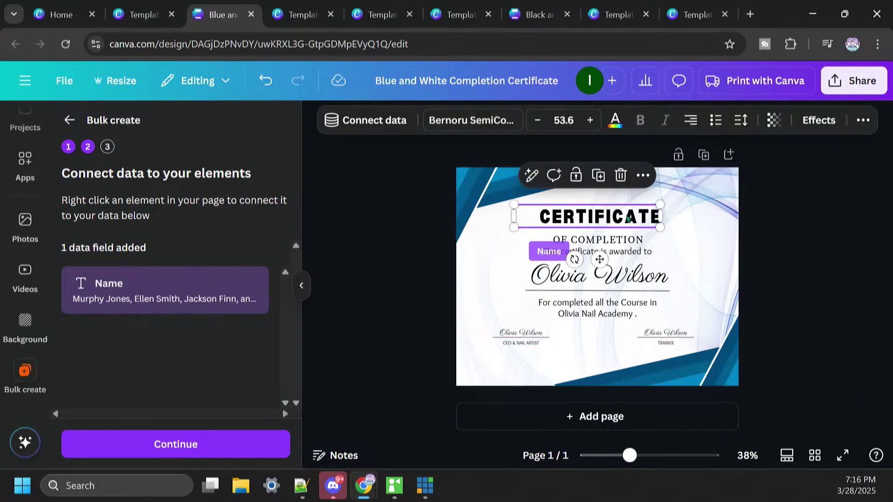
pyautogui.click(593, 217)
pyautogui.click(584, 217)
pyautogui.doubleClick(631, 216)
pyautogui.write('AWAA')
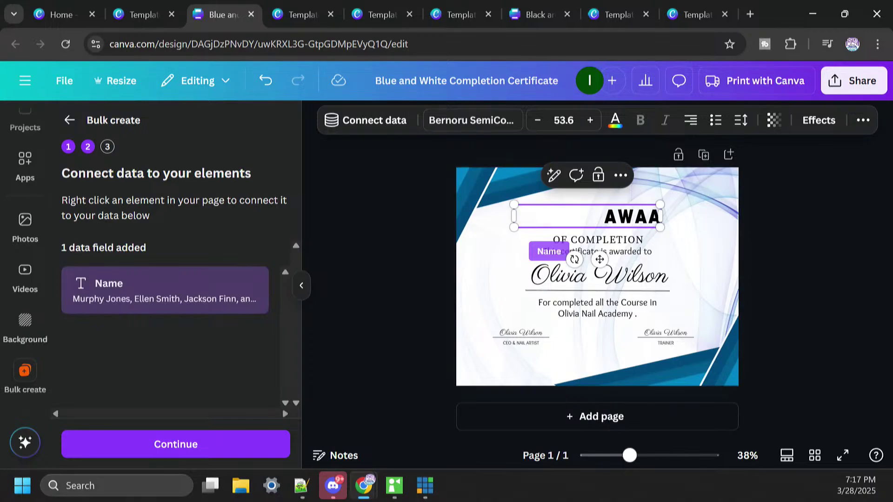
pyautogui.write('RDD')
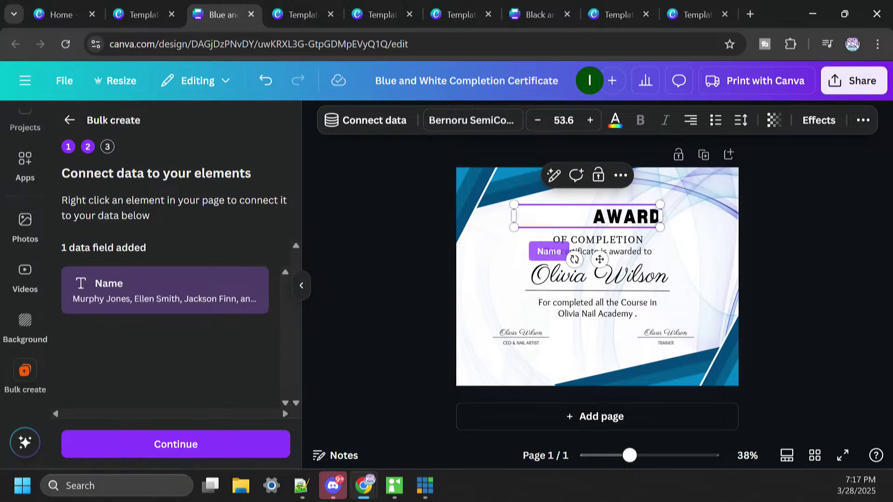
pyautogui.click(687, 124)
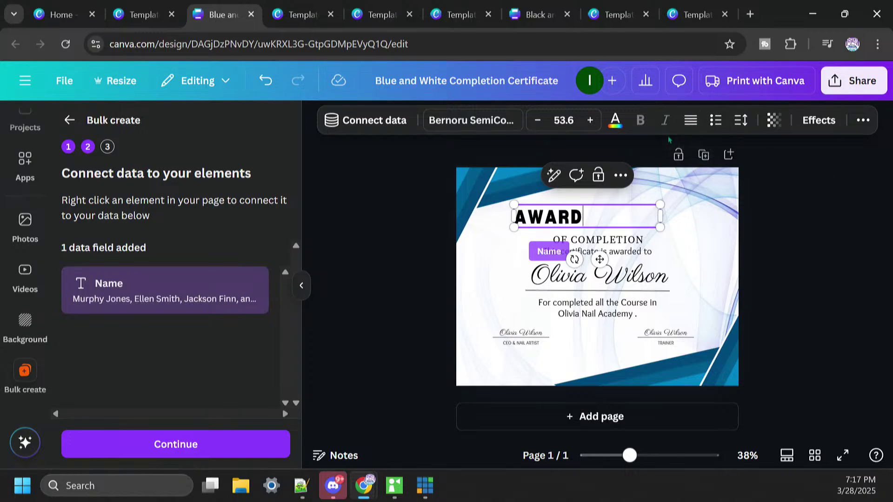
pyautogui.click(692, 122)
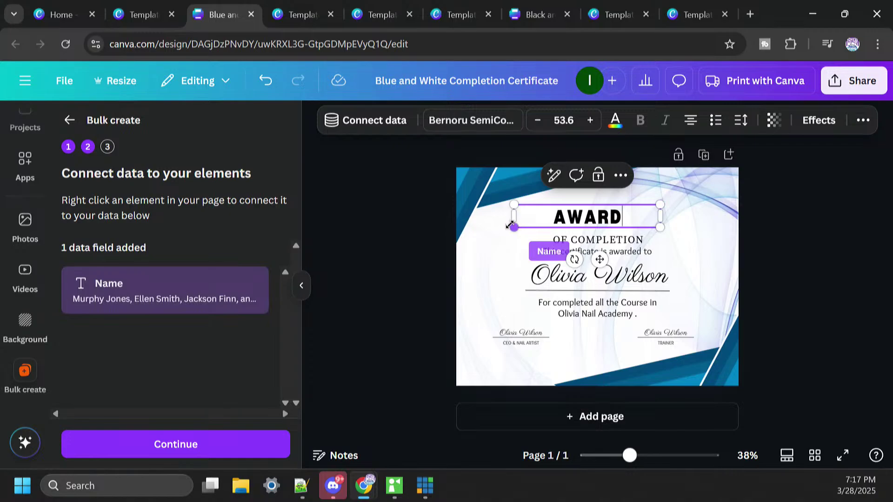
pyautogui.moveTo(511, 214); pyautogui.dragTo(529, 215)
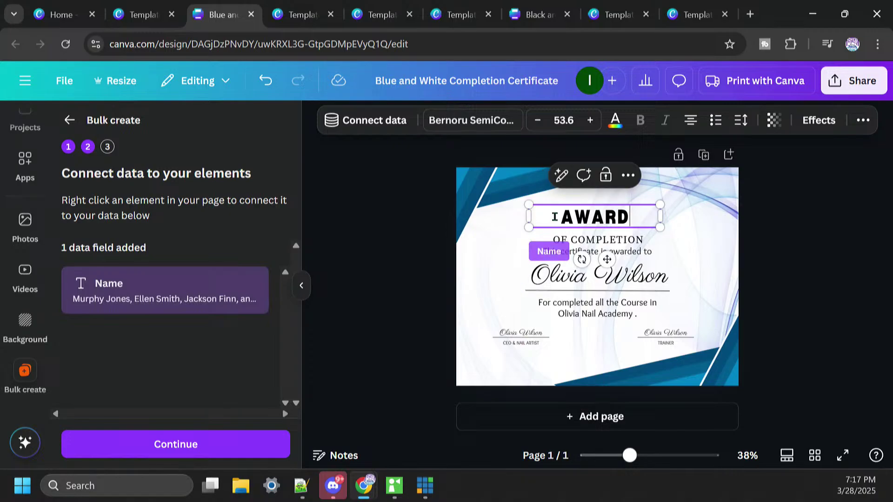
pyautogui.click(830, 255)
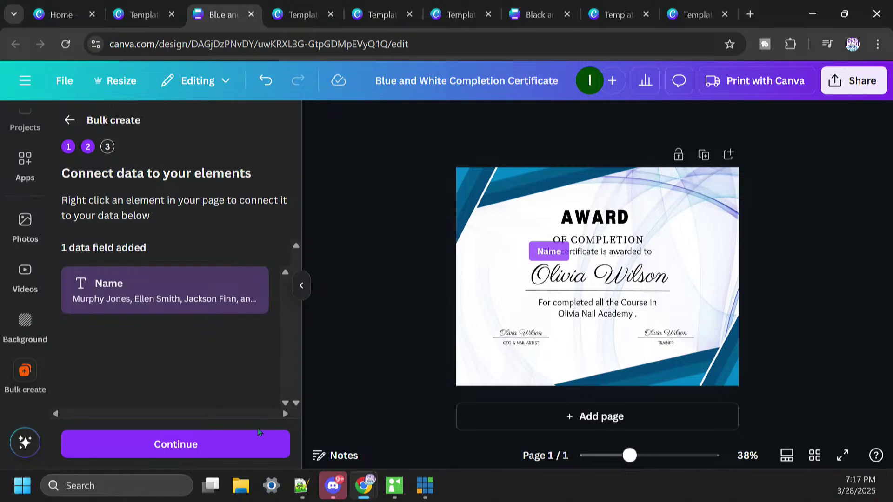
# Step: Apply all the name rows and generate the 12 certificate designs
pyautogui.click(227, 446)
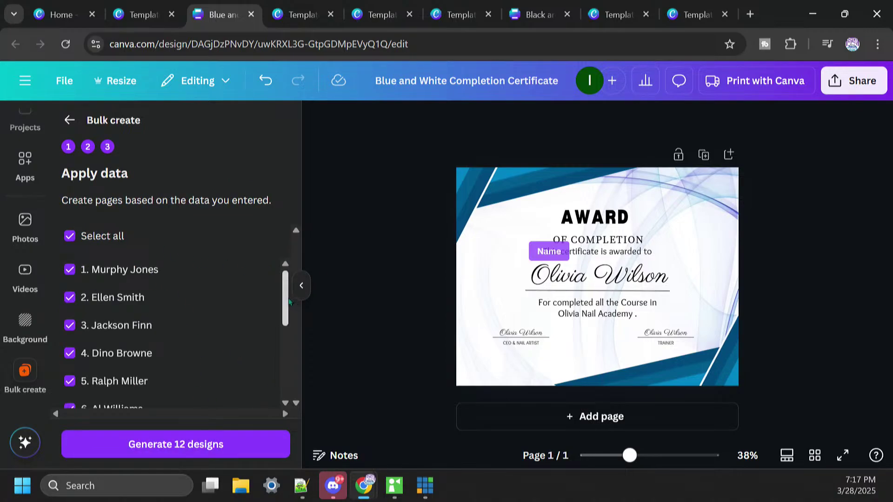
pyautogui.moveTo(285, 306); pyautogui.dragTo(287, 380)
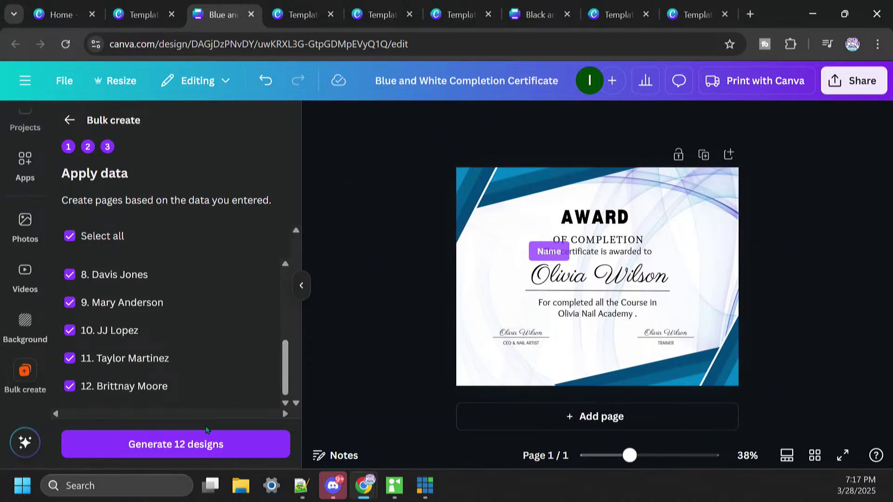
pyautogui.click(205, 445)
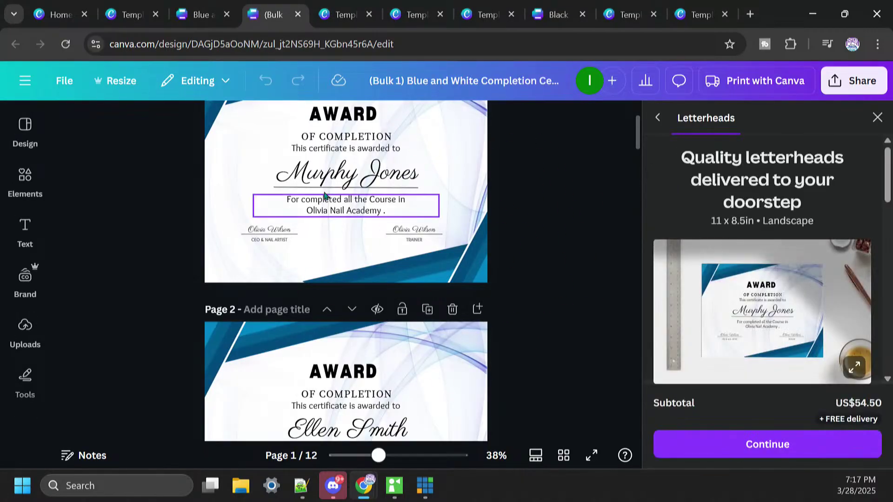
# Step: Show the certificates as a grid and select page 7, whose name wraps onto two lines
pyautogui.scroll(2, 640, 120)
pyautogui.moveTo(641, 120); pyautogui.dragTo(658, 328)
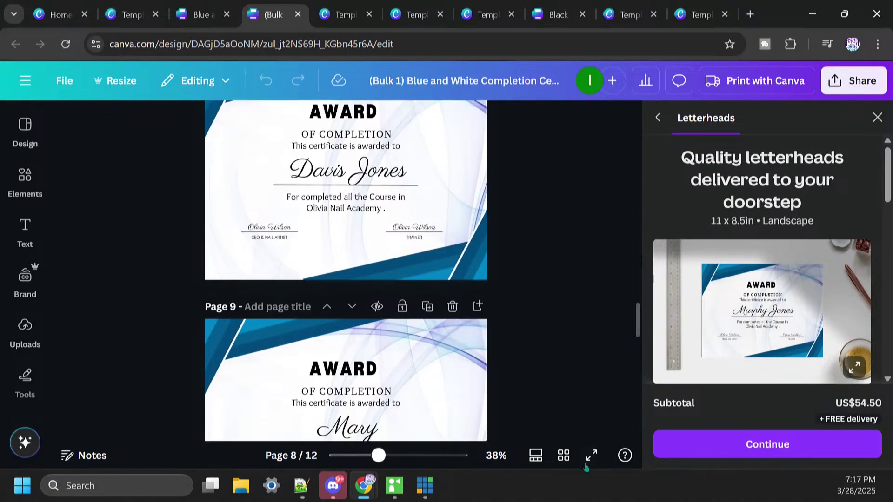
pyautogui.click(565, 457)
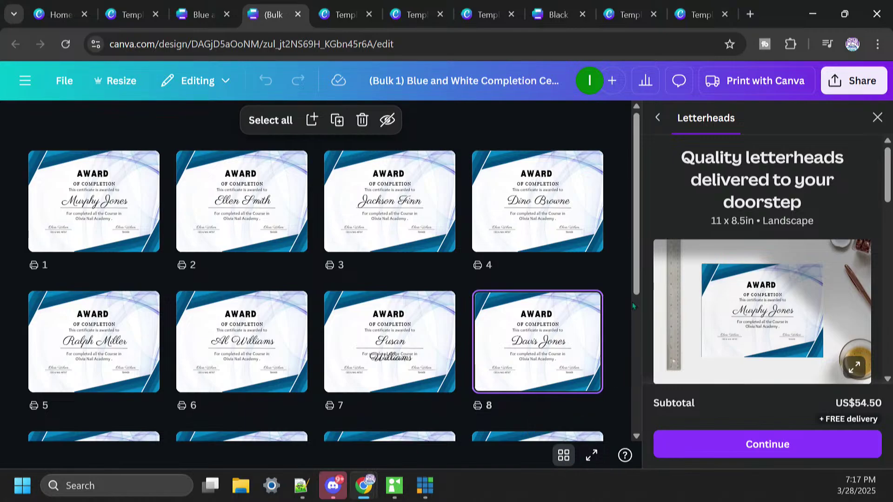
pyautogui.moveTo(636, 300); pyautogui.dragTo(644, 273)
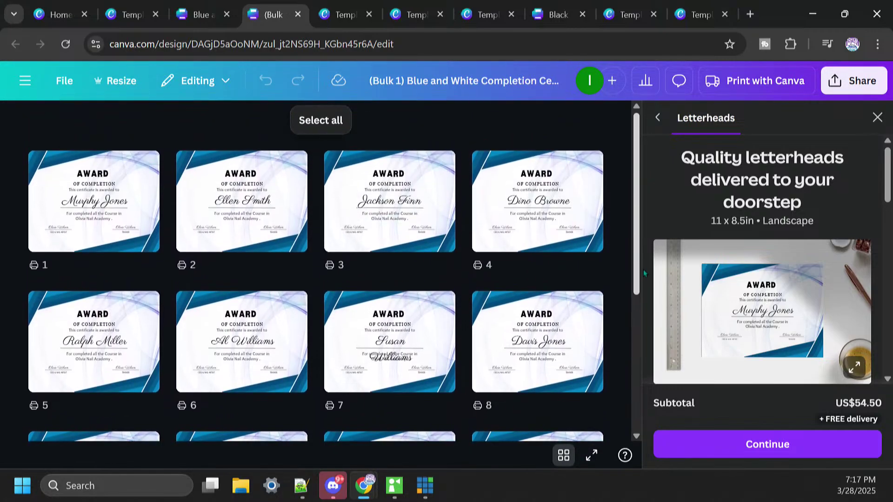
pyautogui.click(400, 364)
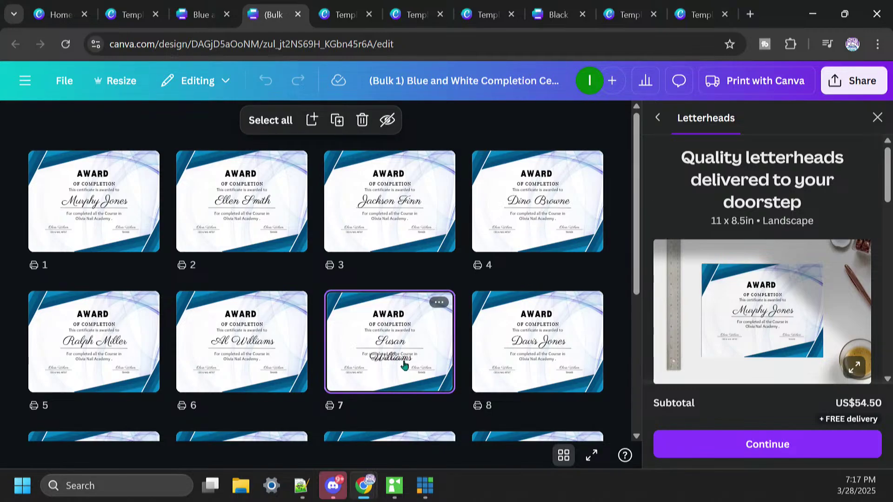
# Step: Widen and recentre page 7's name box so the name fits on one line
pyautogui.doubleClick(403, 369)
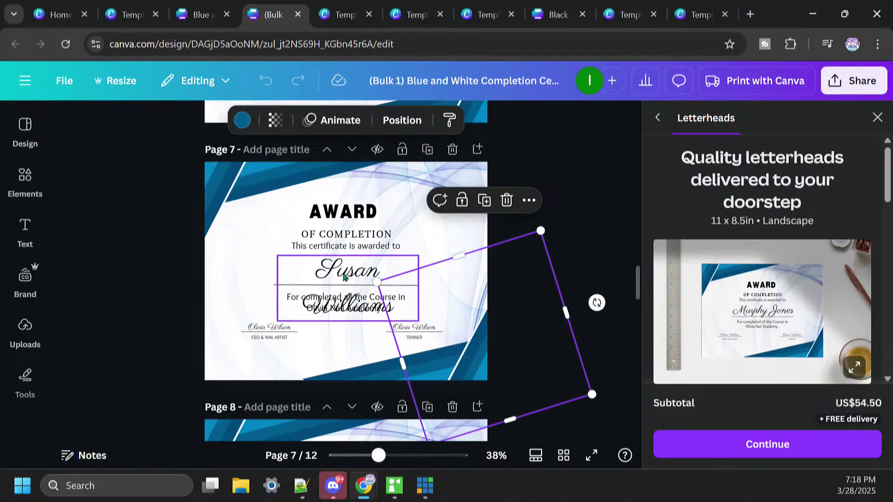
pyautogui.click(287, 289)
pyautogui.moveTo(277, 288); pyautogui.dragTo(242, 285)
pyautogui.moveTo(350, 275); pyautogui.dragTo(370, 275)
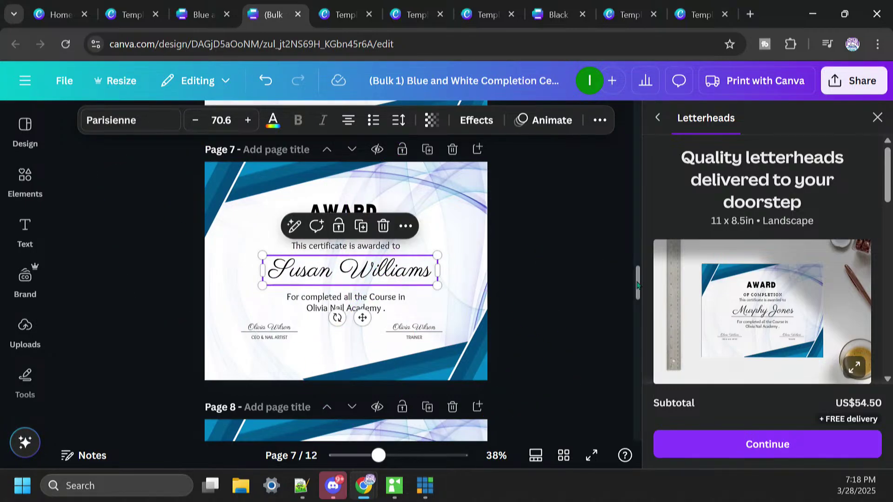
pyautogui.click(563, 455)
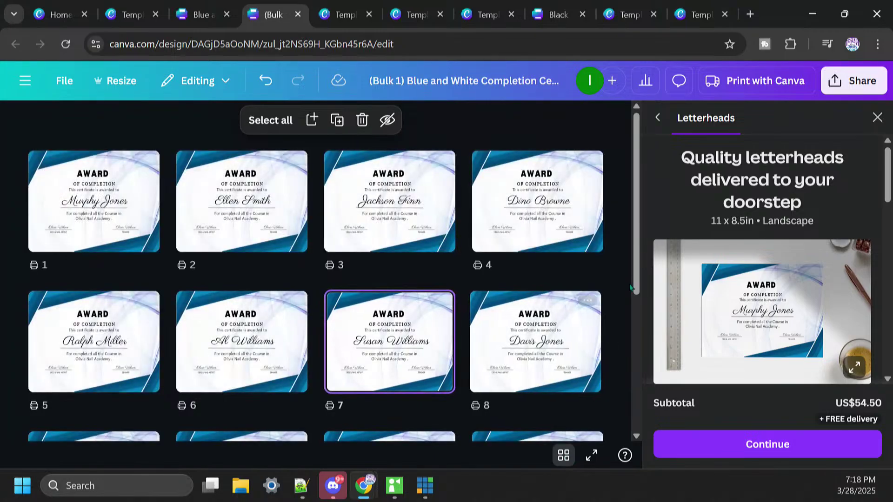
pyautogui.scroll(-5, 638, 279)
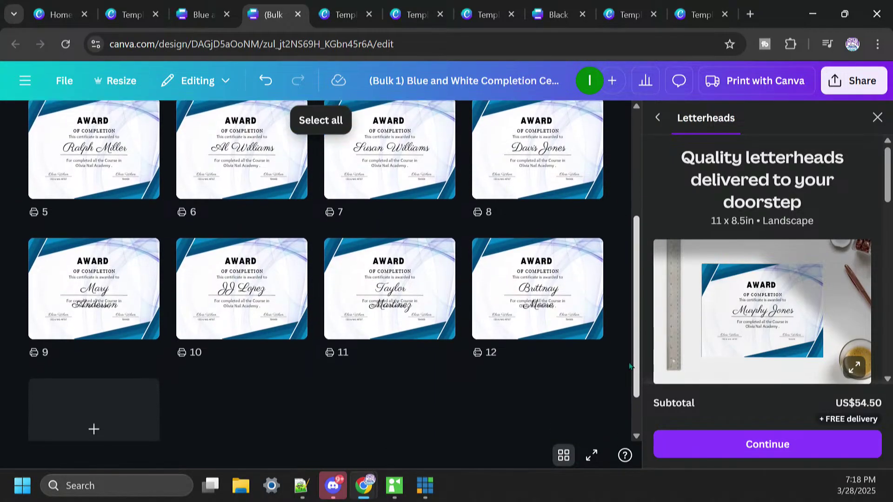
# Step: Widen and recentre page 9's recipient name box so the name sits on one centred line
pyautogui.click(135, 289)
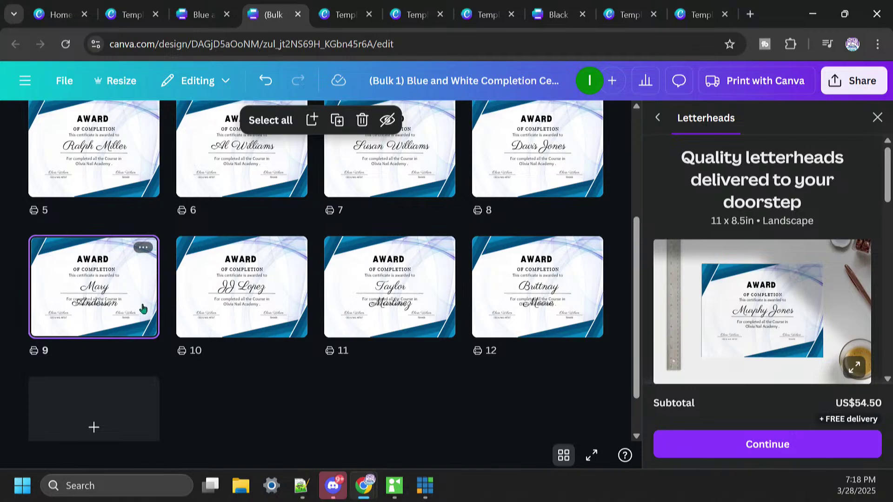
pyautogui.doubleClick(140, 309)
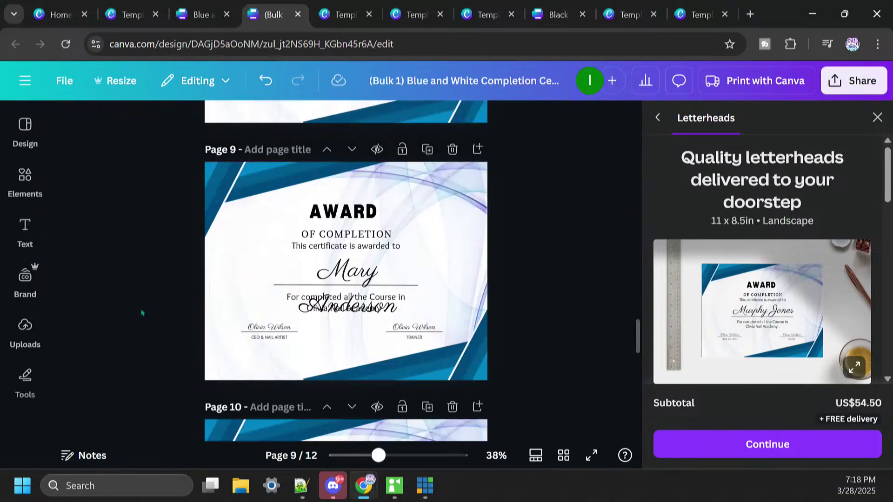
pyautogui.click(343, 302)
pyautogui.click(341, 282)
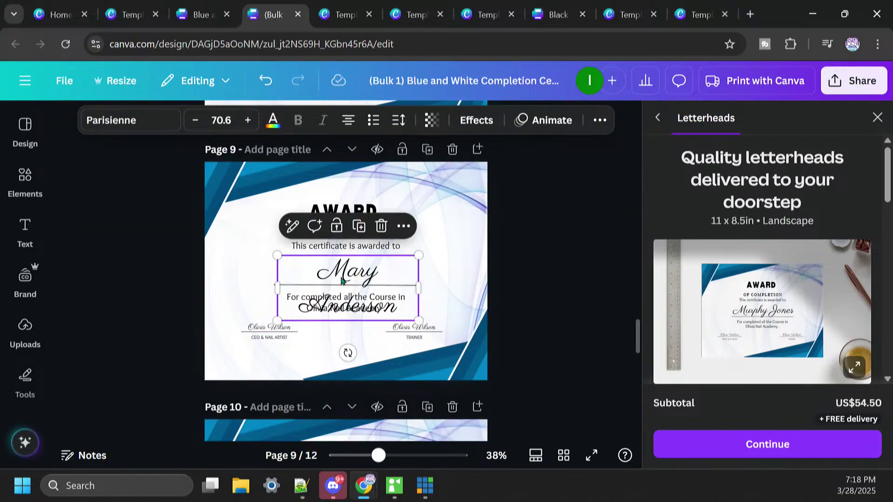
pyautogui.moveTo(272, 284); pyautogui.dragTo(252, 284)
pyautogui.moveTo(361, 278); pyautogui.dragTo(388, 280)
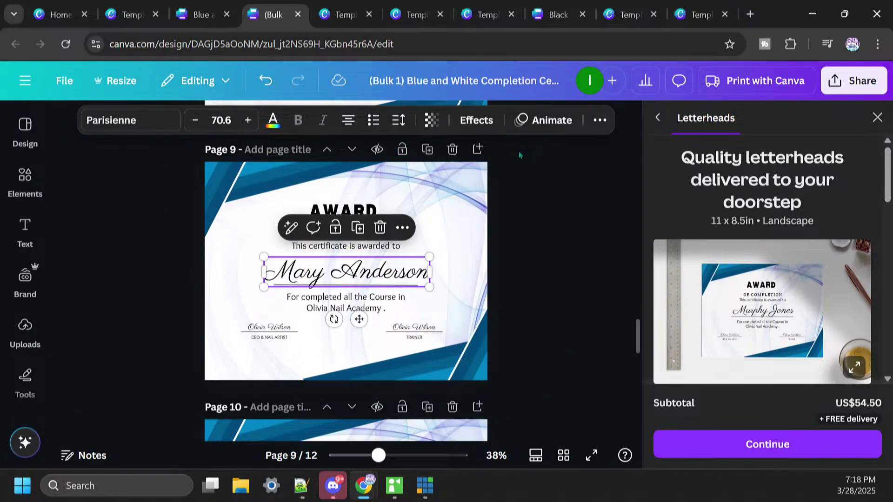
pyautogui.click(562, 456)
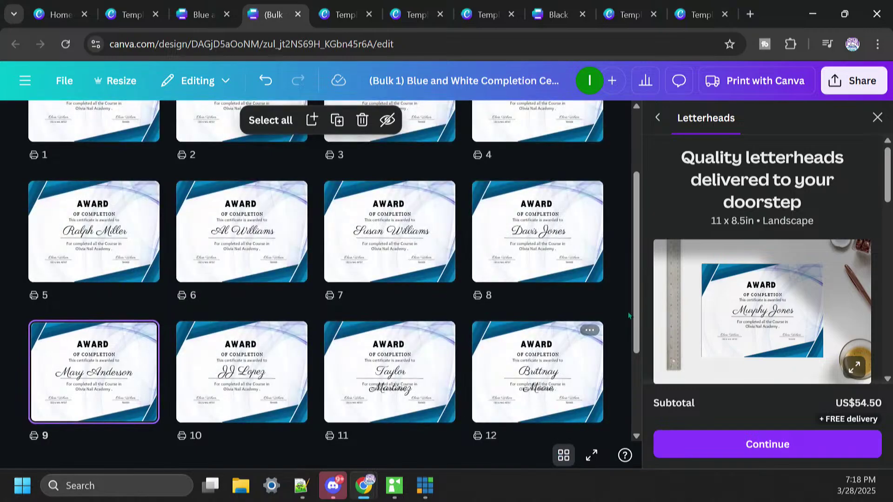
# Step: Stretch page 11's recipient name box left and right so the name fits on one line
pyautogui.doubleClick(390, 390)
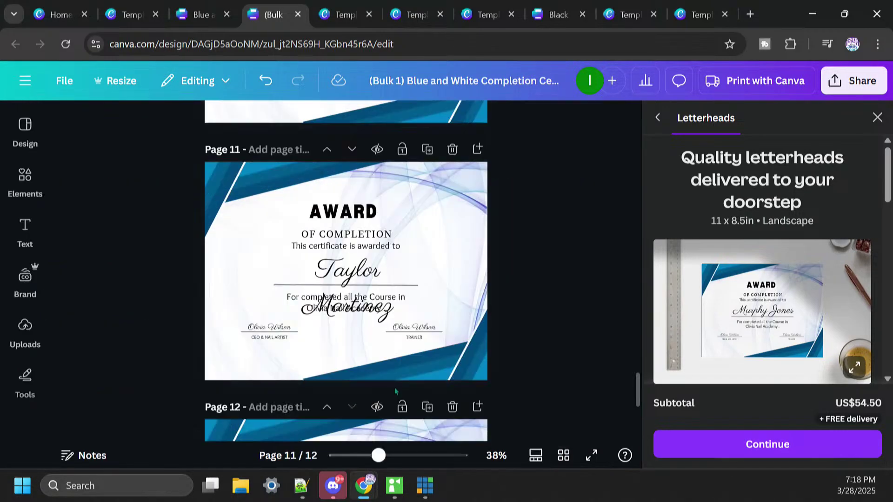
pyautogui.click(347, 307)
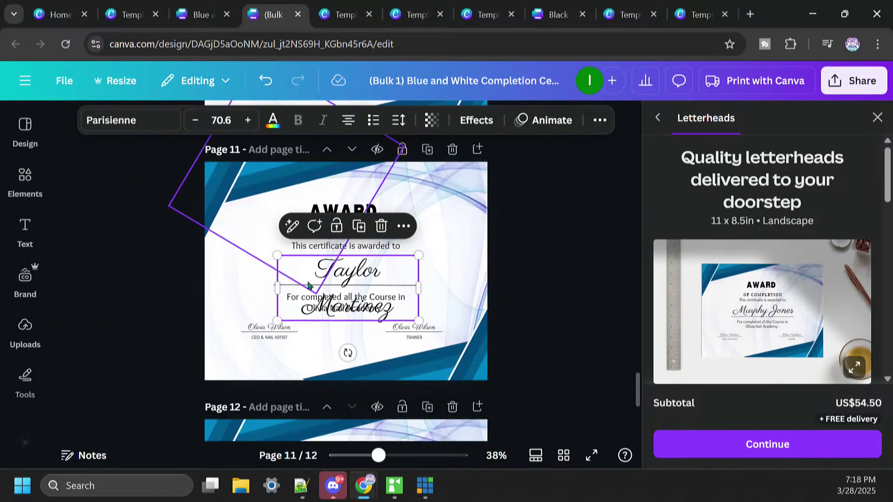
pyautogui.moveTo(275, 287); pyautogui.dragTo(253, 272)
pyautogui.moveTo(420, 270); pyautogui.dragTo(440, 279)
pyautogui.click(562, 456)
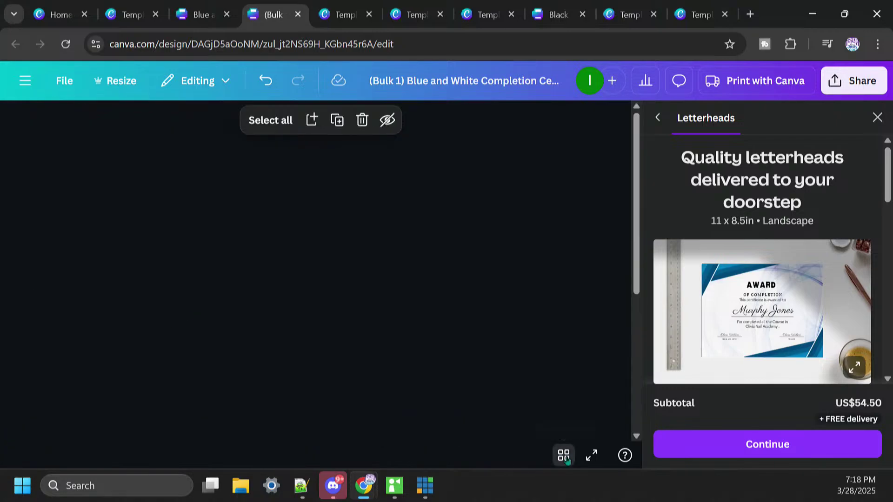
# Step: Fit page 12's recipient name on one line, then review all twelve pages in the grid
pyautogui.click(539, 394)
pyautogui.scroll(-1, 542, 395)
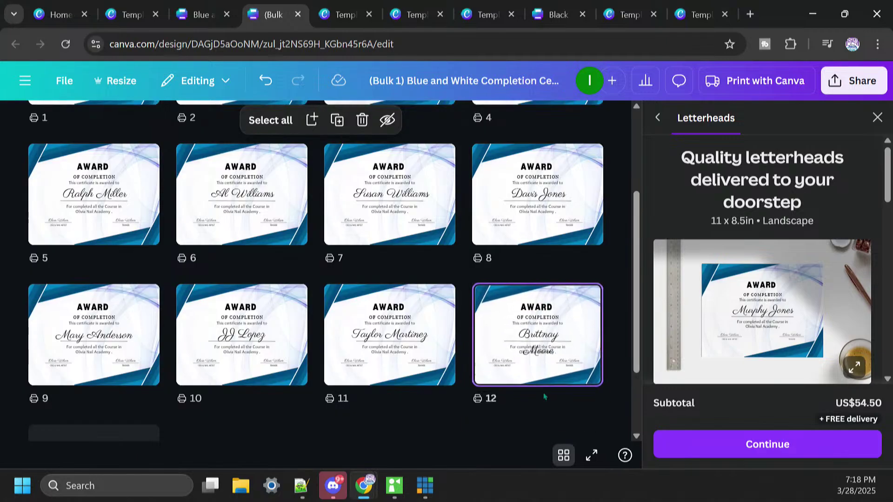
pyautogui.doubleClick(538, 336)
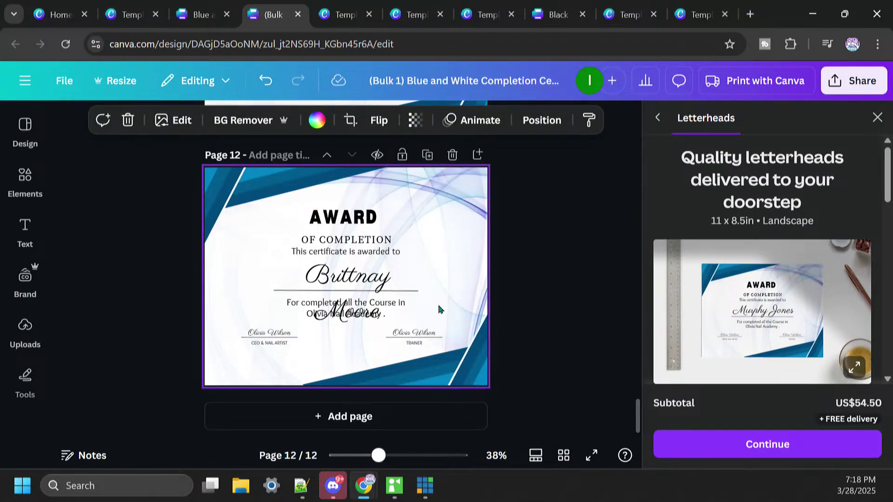
pyautogui.click(343, 282)
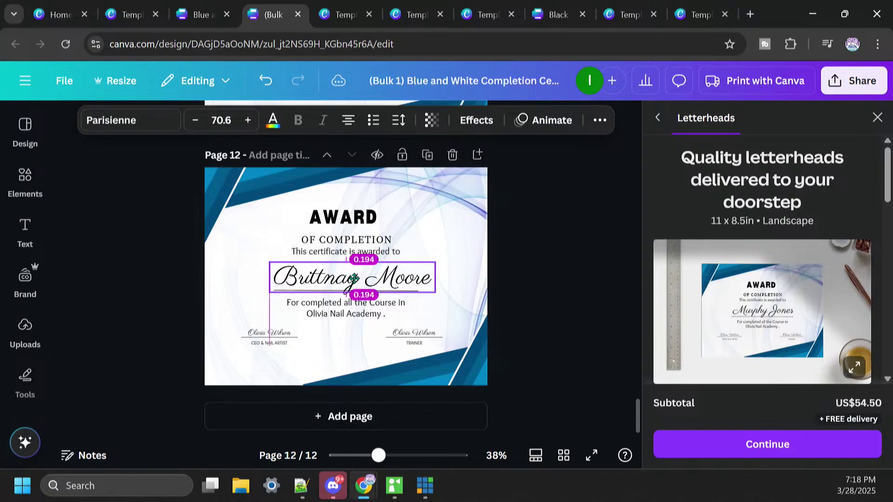
pyautogui.click(564, 454)
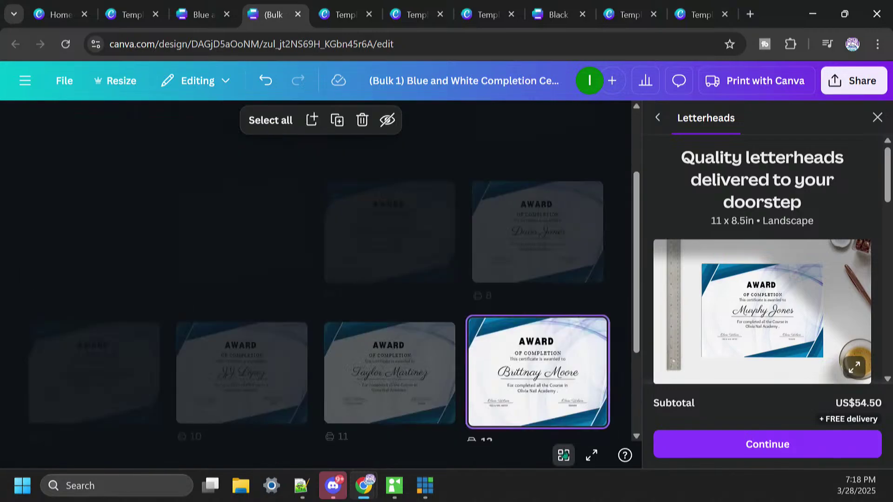
pyautogui.moveTo(635, 318); pyautogui.dragTo(637, 225)
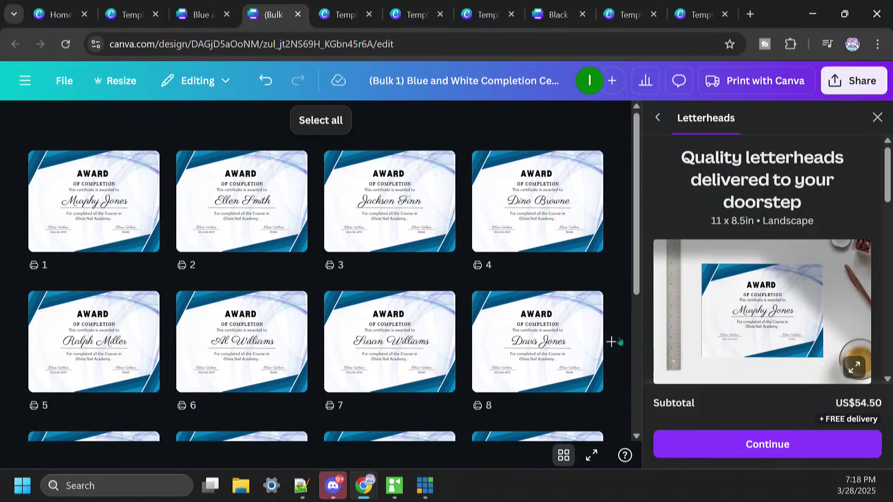